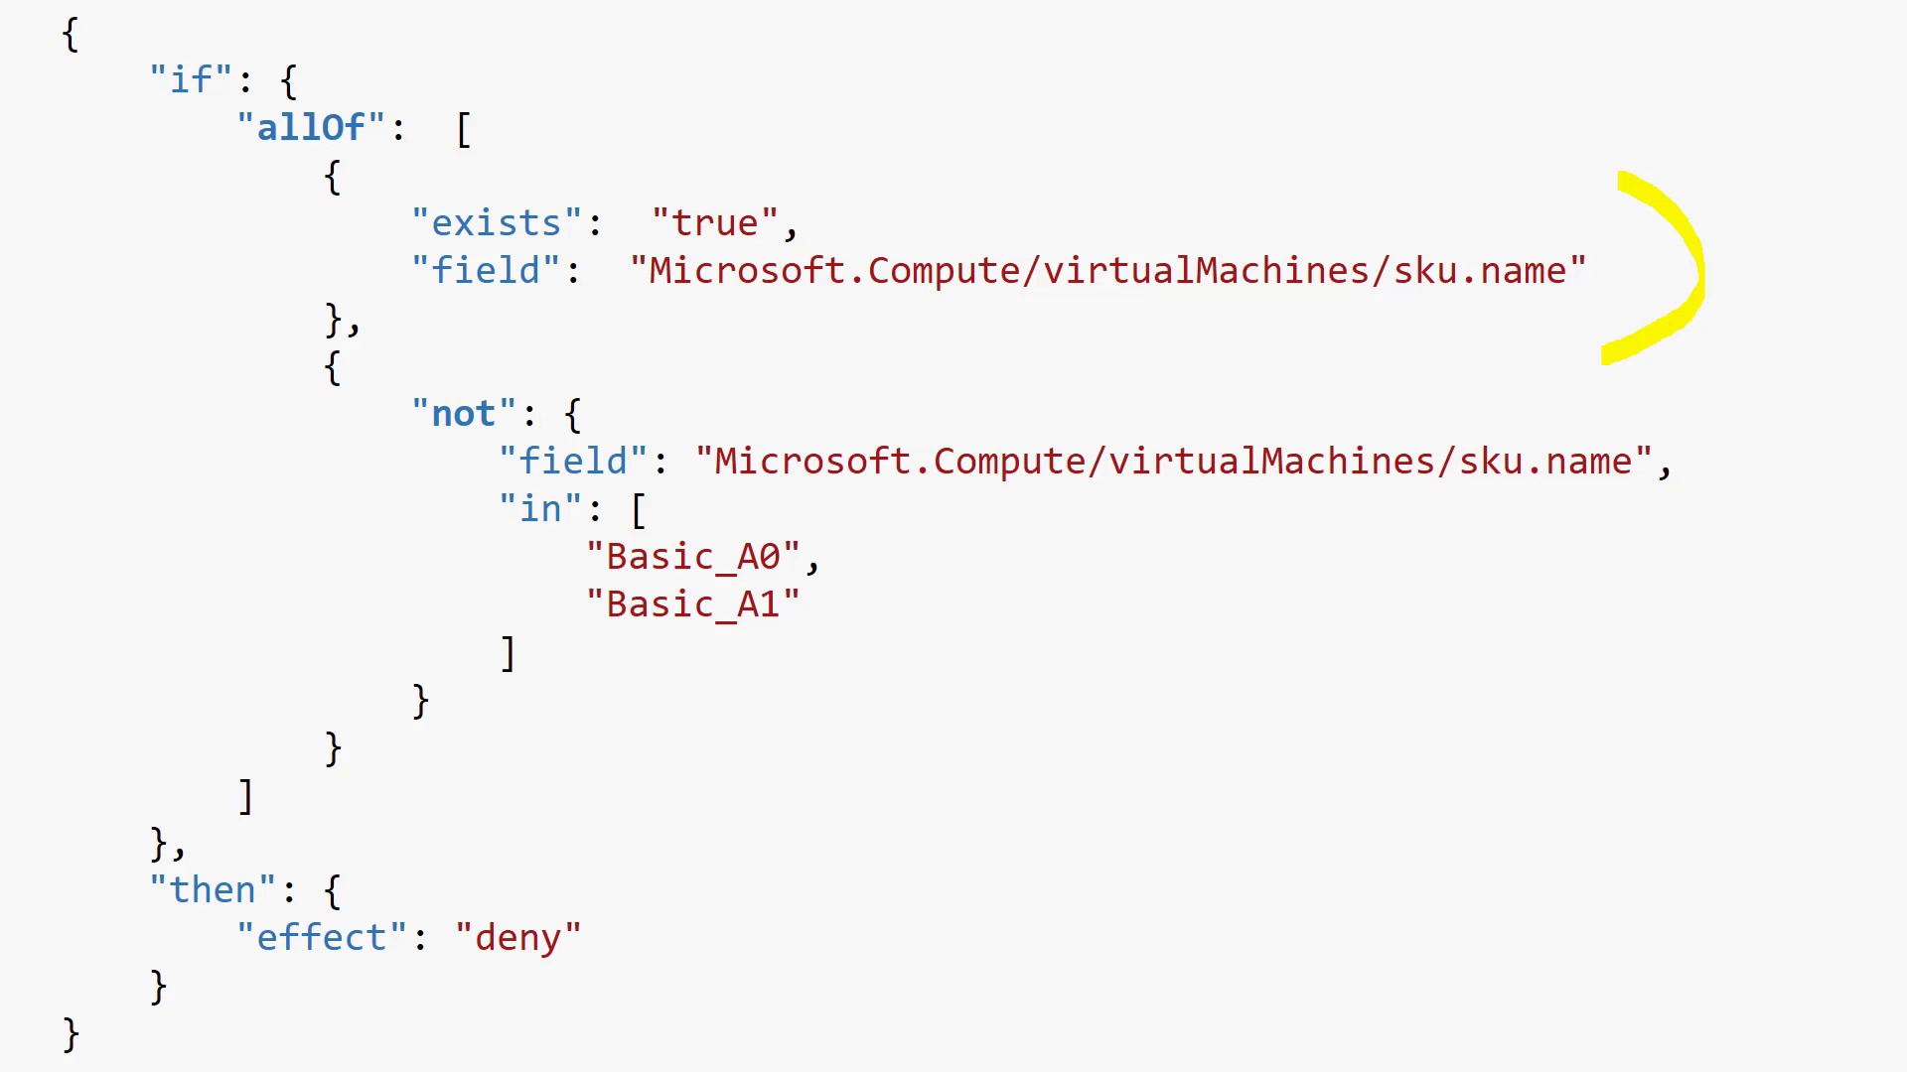
pyautogui.moveTo(656, 270); pyautogui.dragTo(1564, 272)
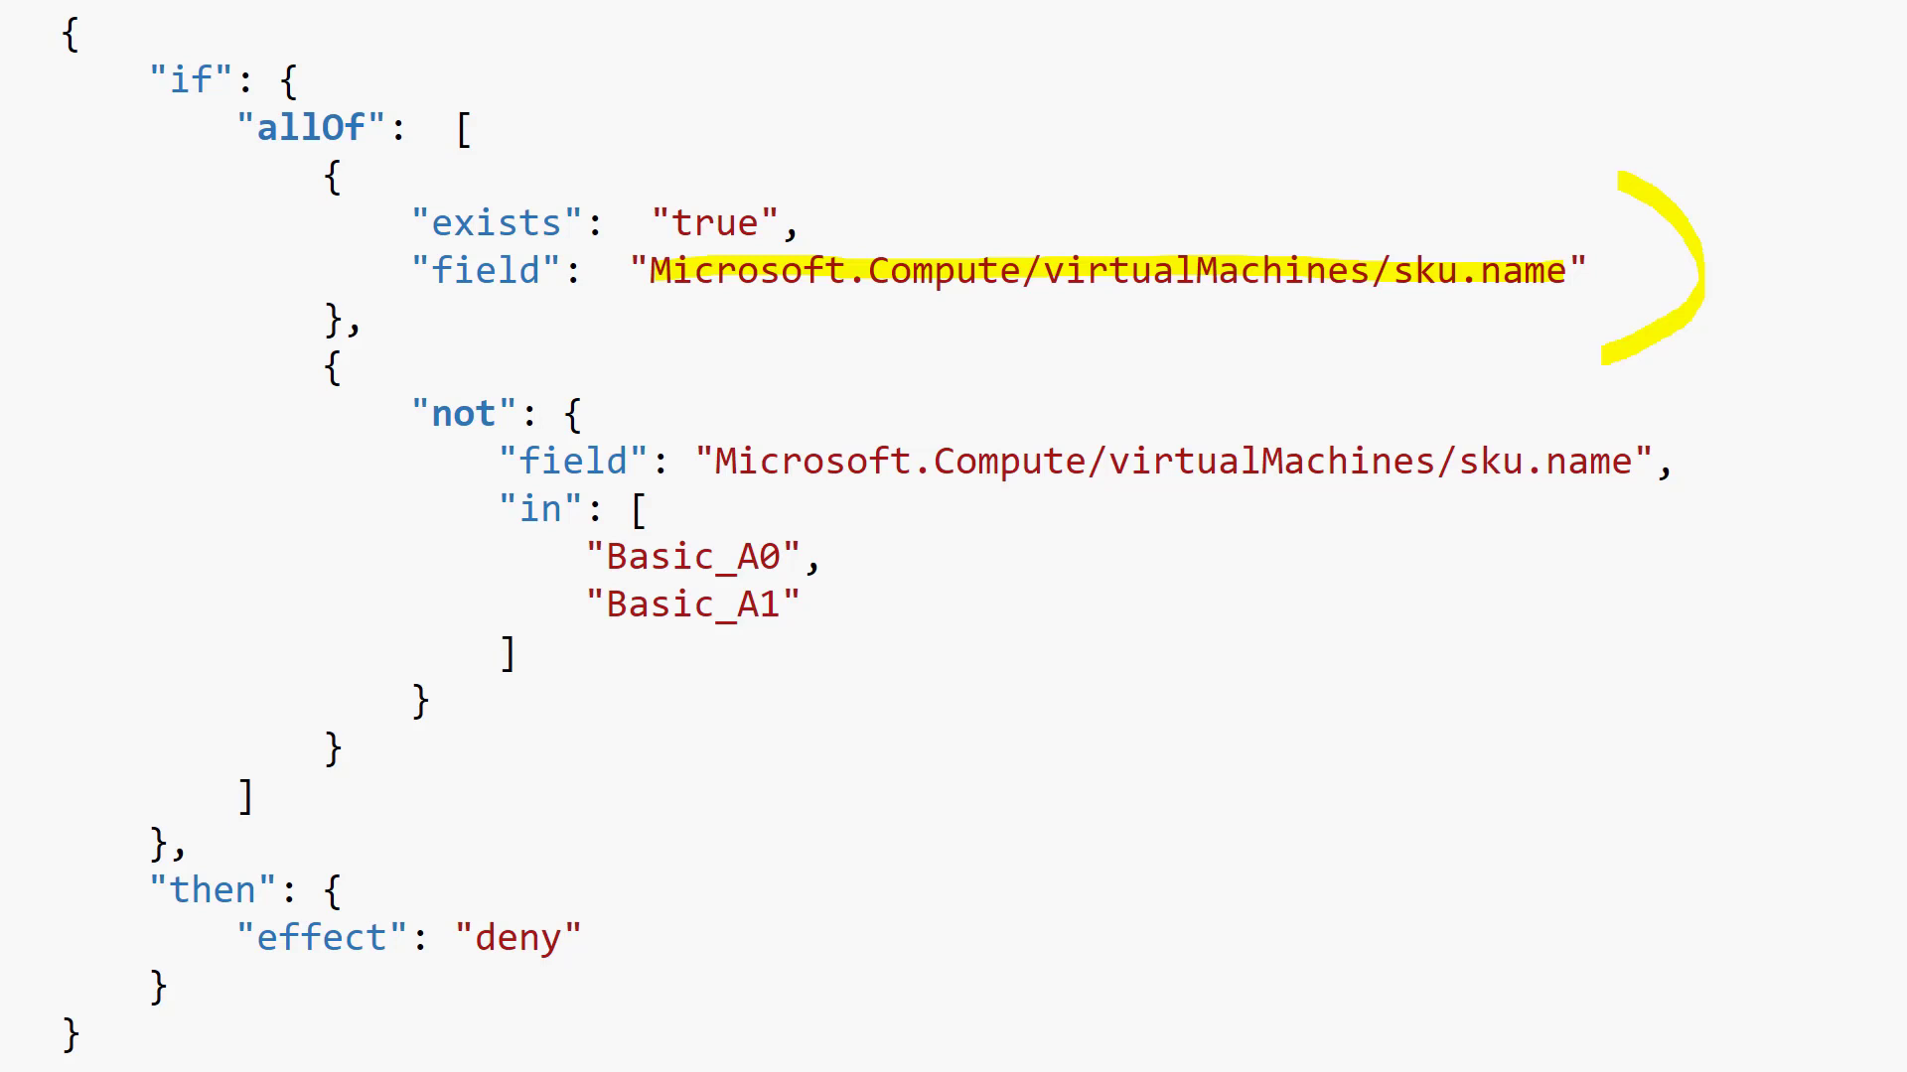
pyautogui.moveTo(1691, 407)
pyautogui.mouseDown()
pyautogui.moveTo(1807, 596)
pyautogui.moveTo(1676, 695)
pyautogui.mouseUp()
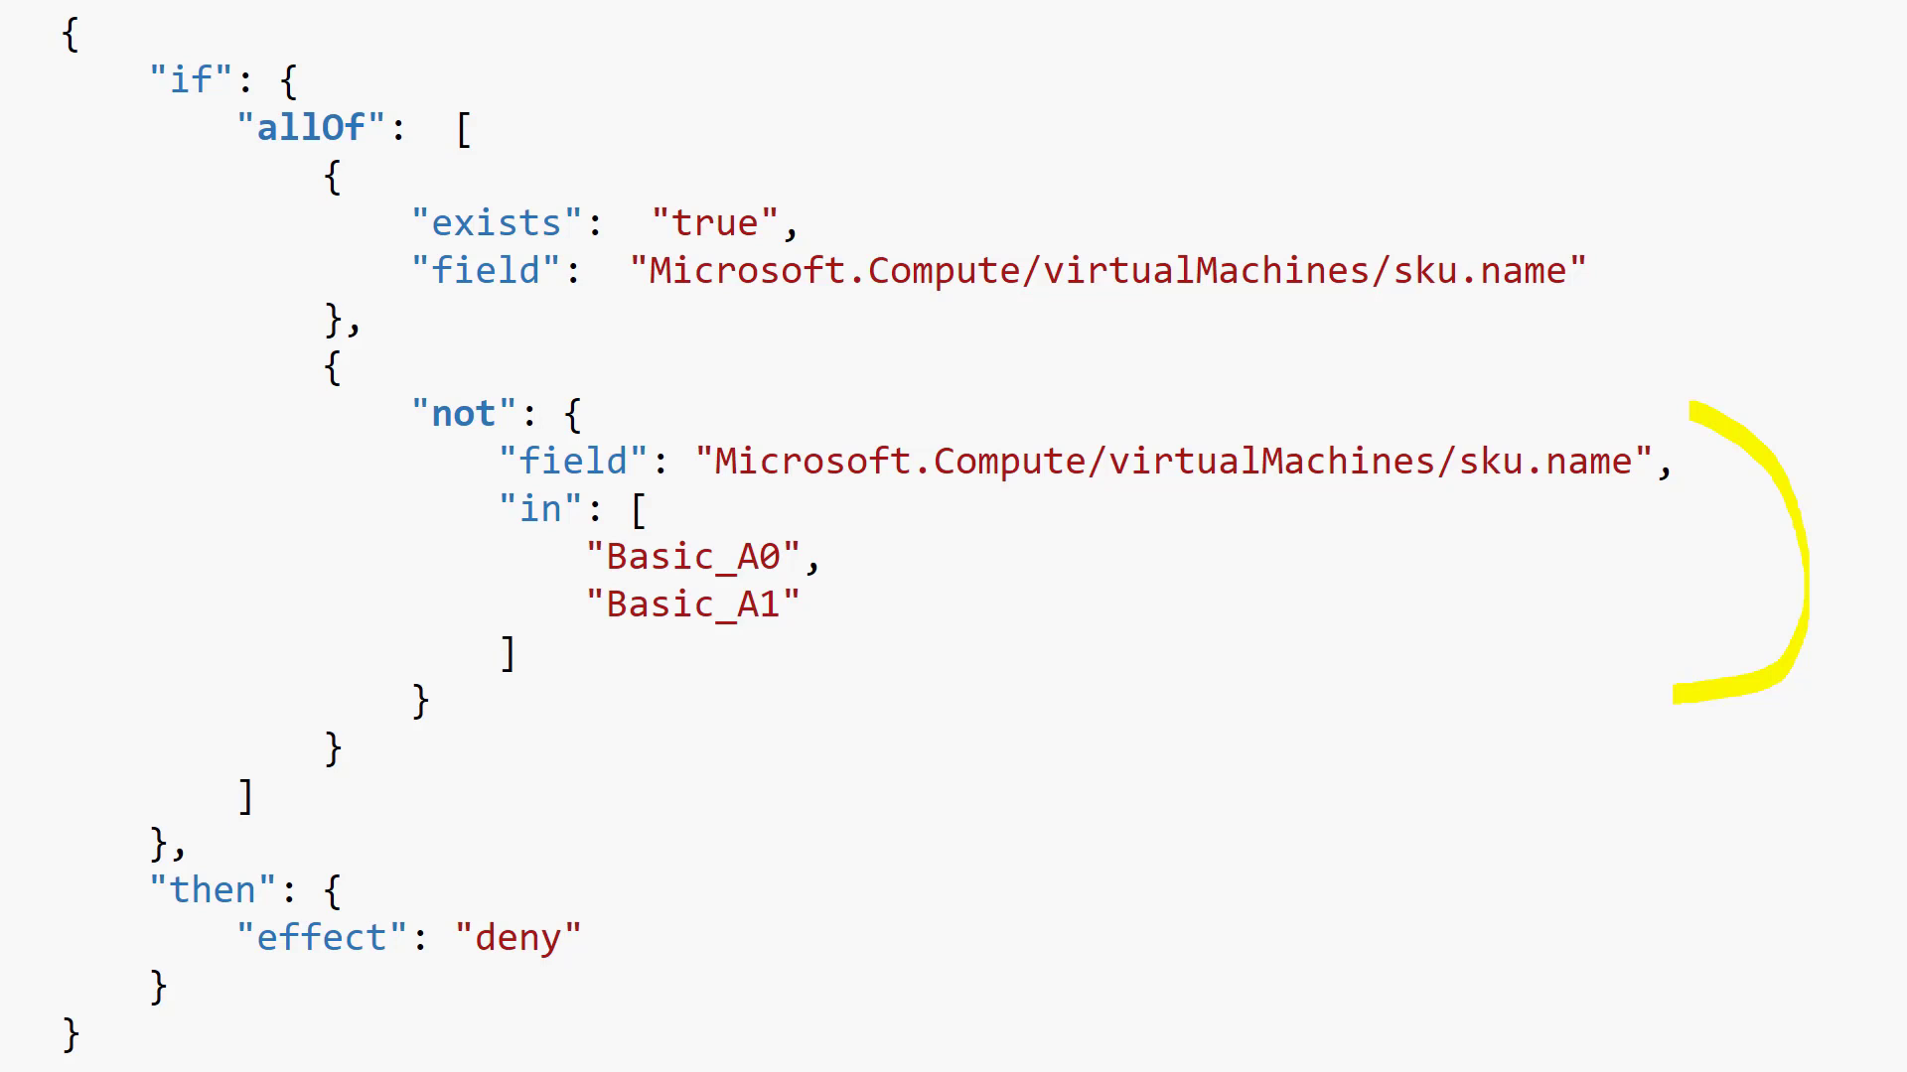
pyautogui.moveTo(717, 463)
pyautogui.mouseDown()
pyautogui.moveTo(1621, 478)
pyautogui.moveTo(730, 445)
pyautogui.mouseUp()
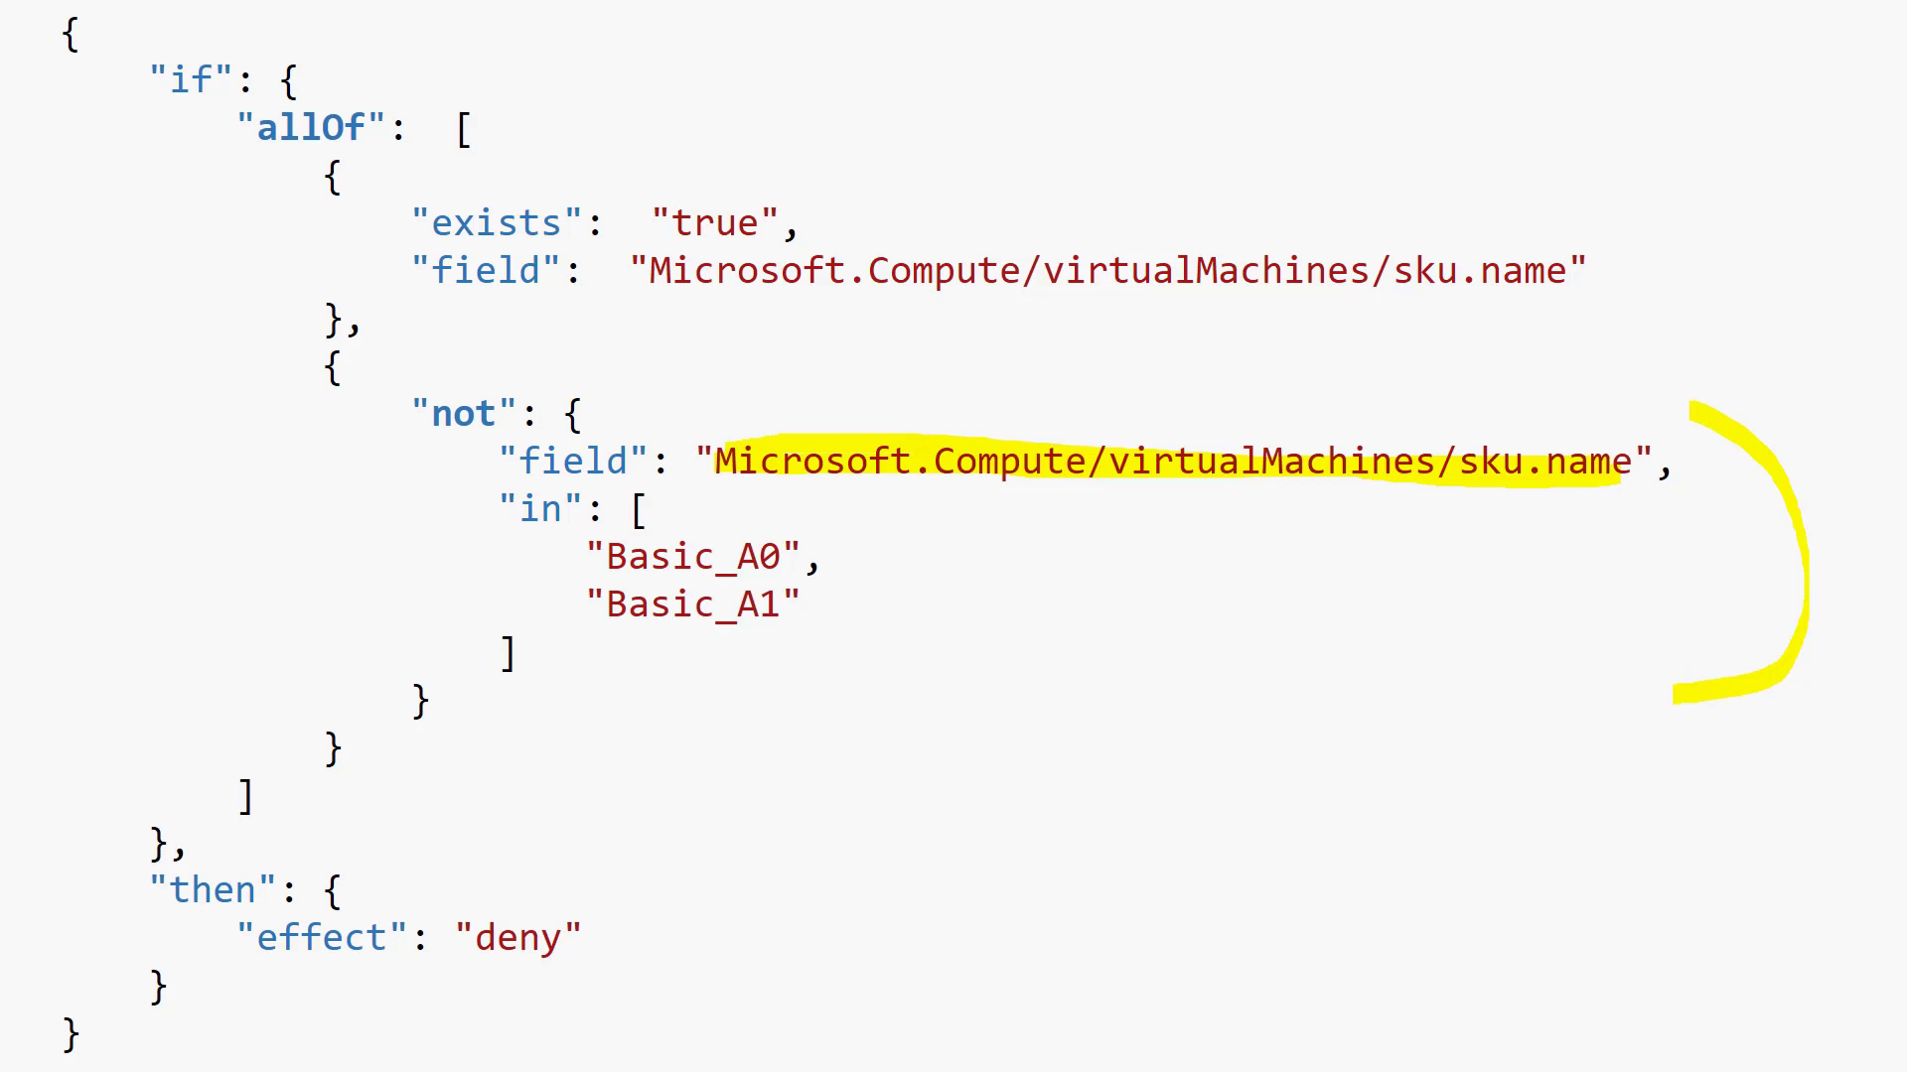
pyautogui.moveTo(612, 548); pyautogui.dragTo(763, 542)
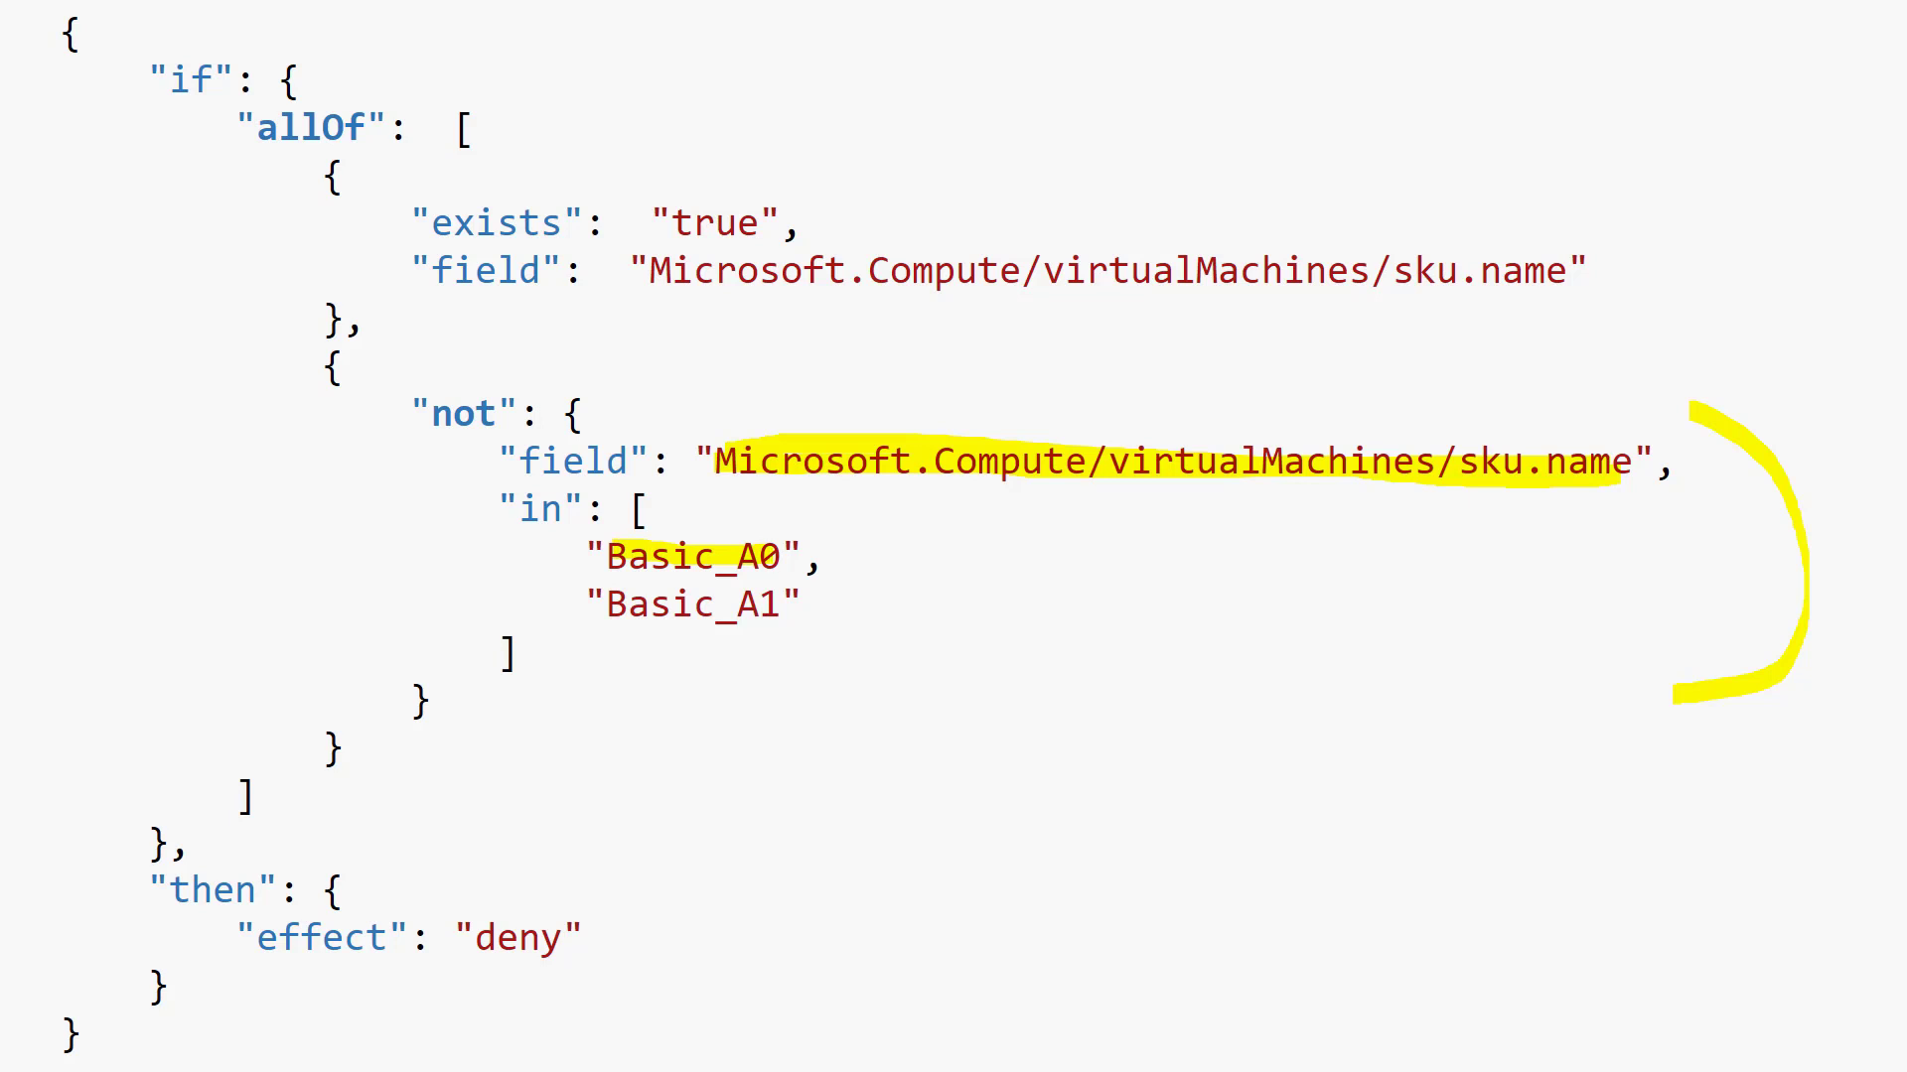
pyautogui.moveTo(614, 608); pyautogui.dragTo(781, 606)
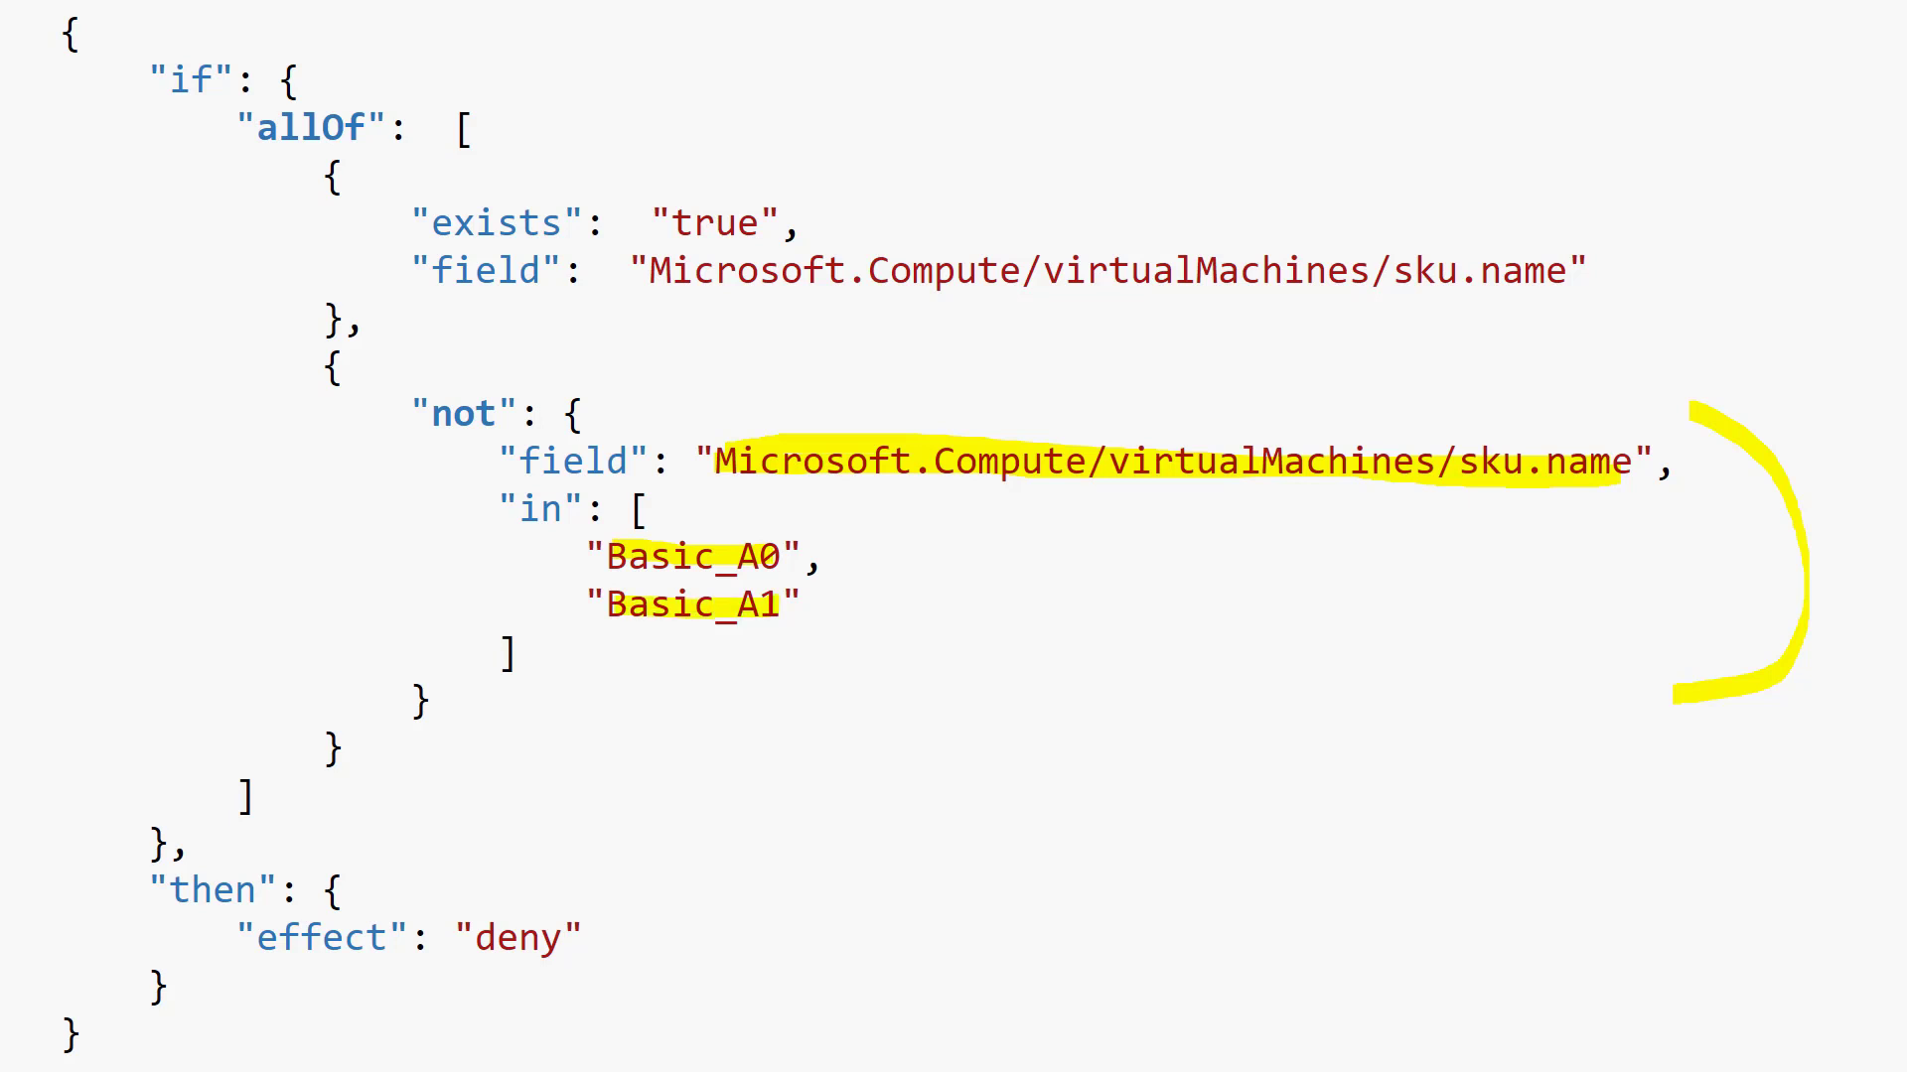
pyautogui.press('e')
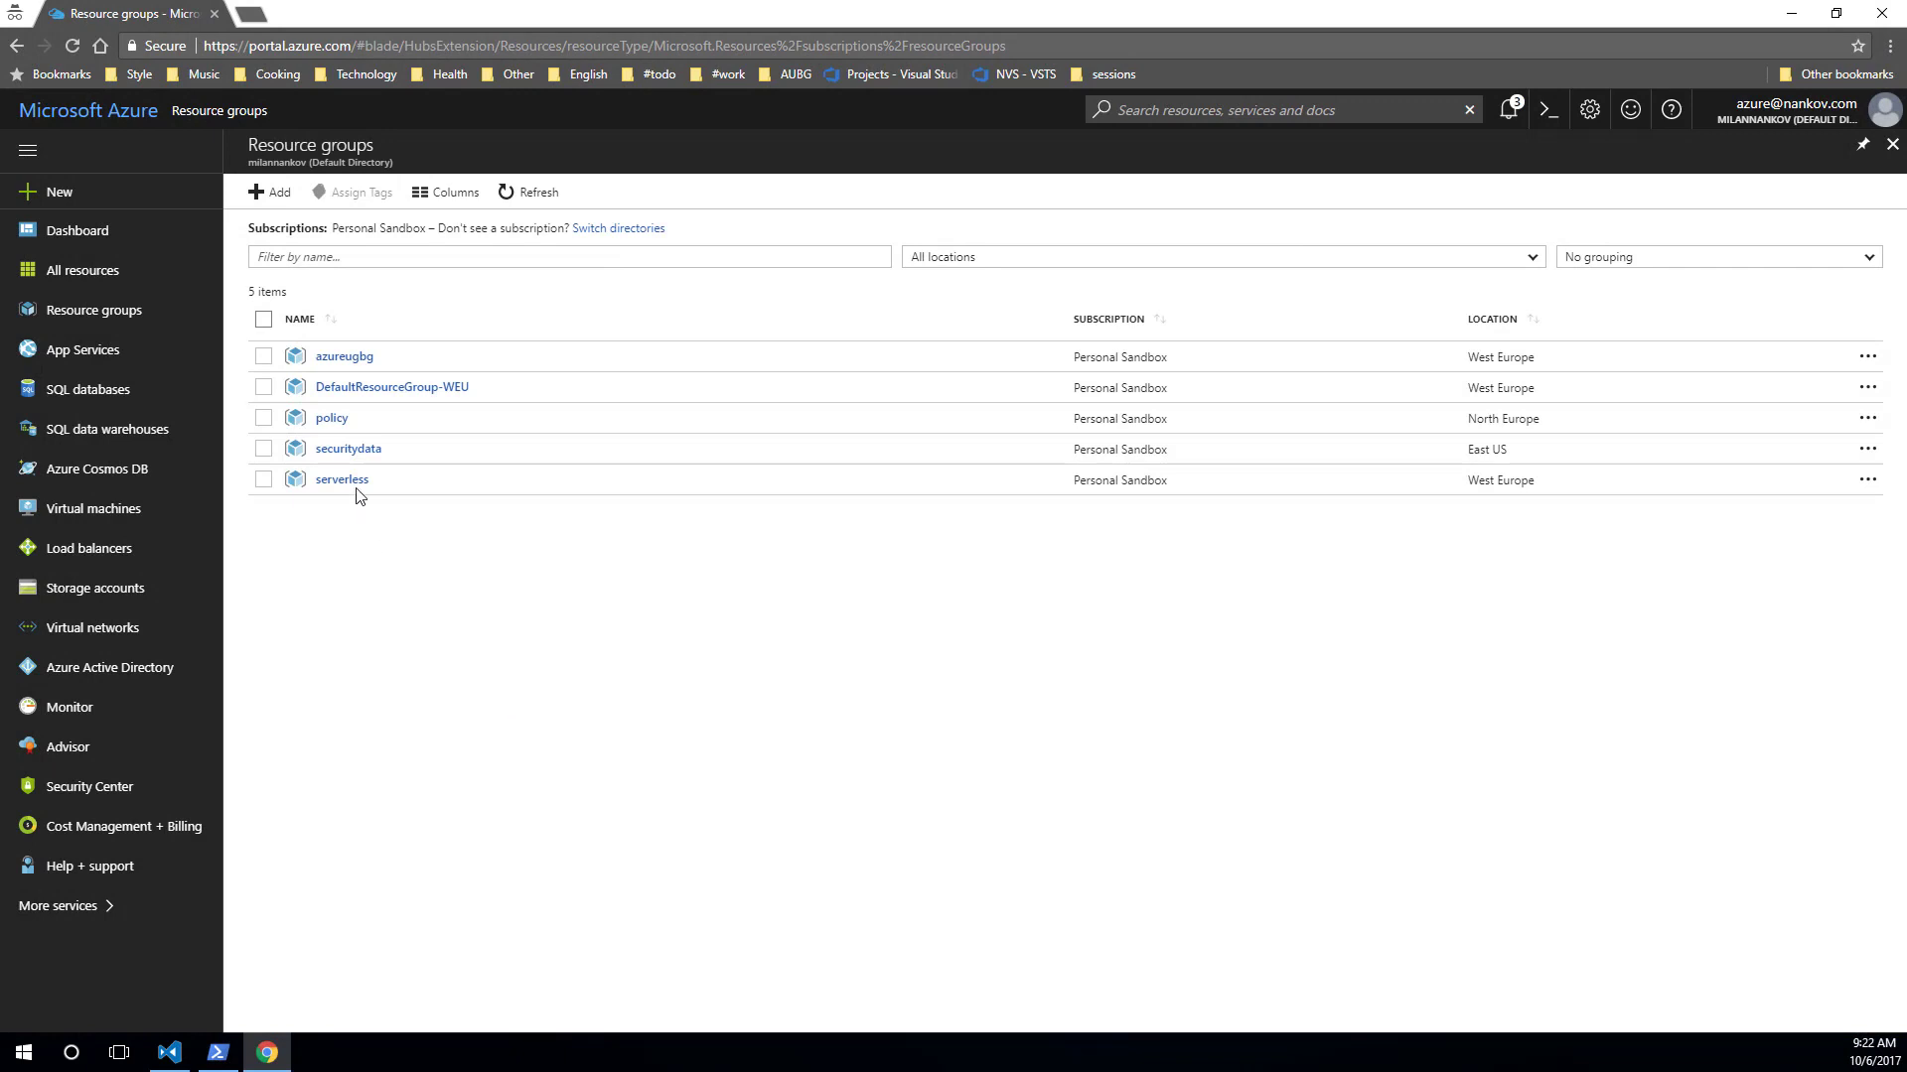
# - Open the policy resource group and find its Policies settings by searching for "policy"
pyautogui.click(332, 419)
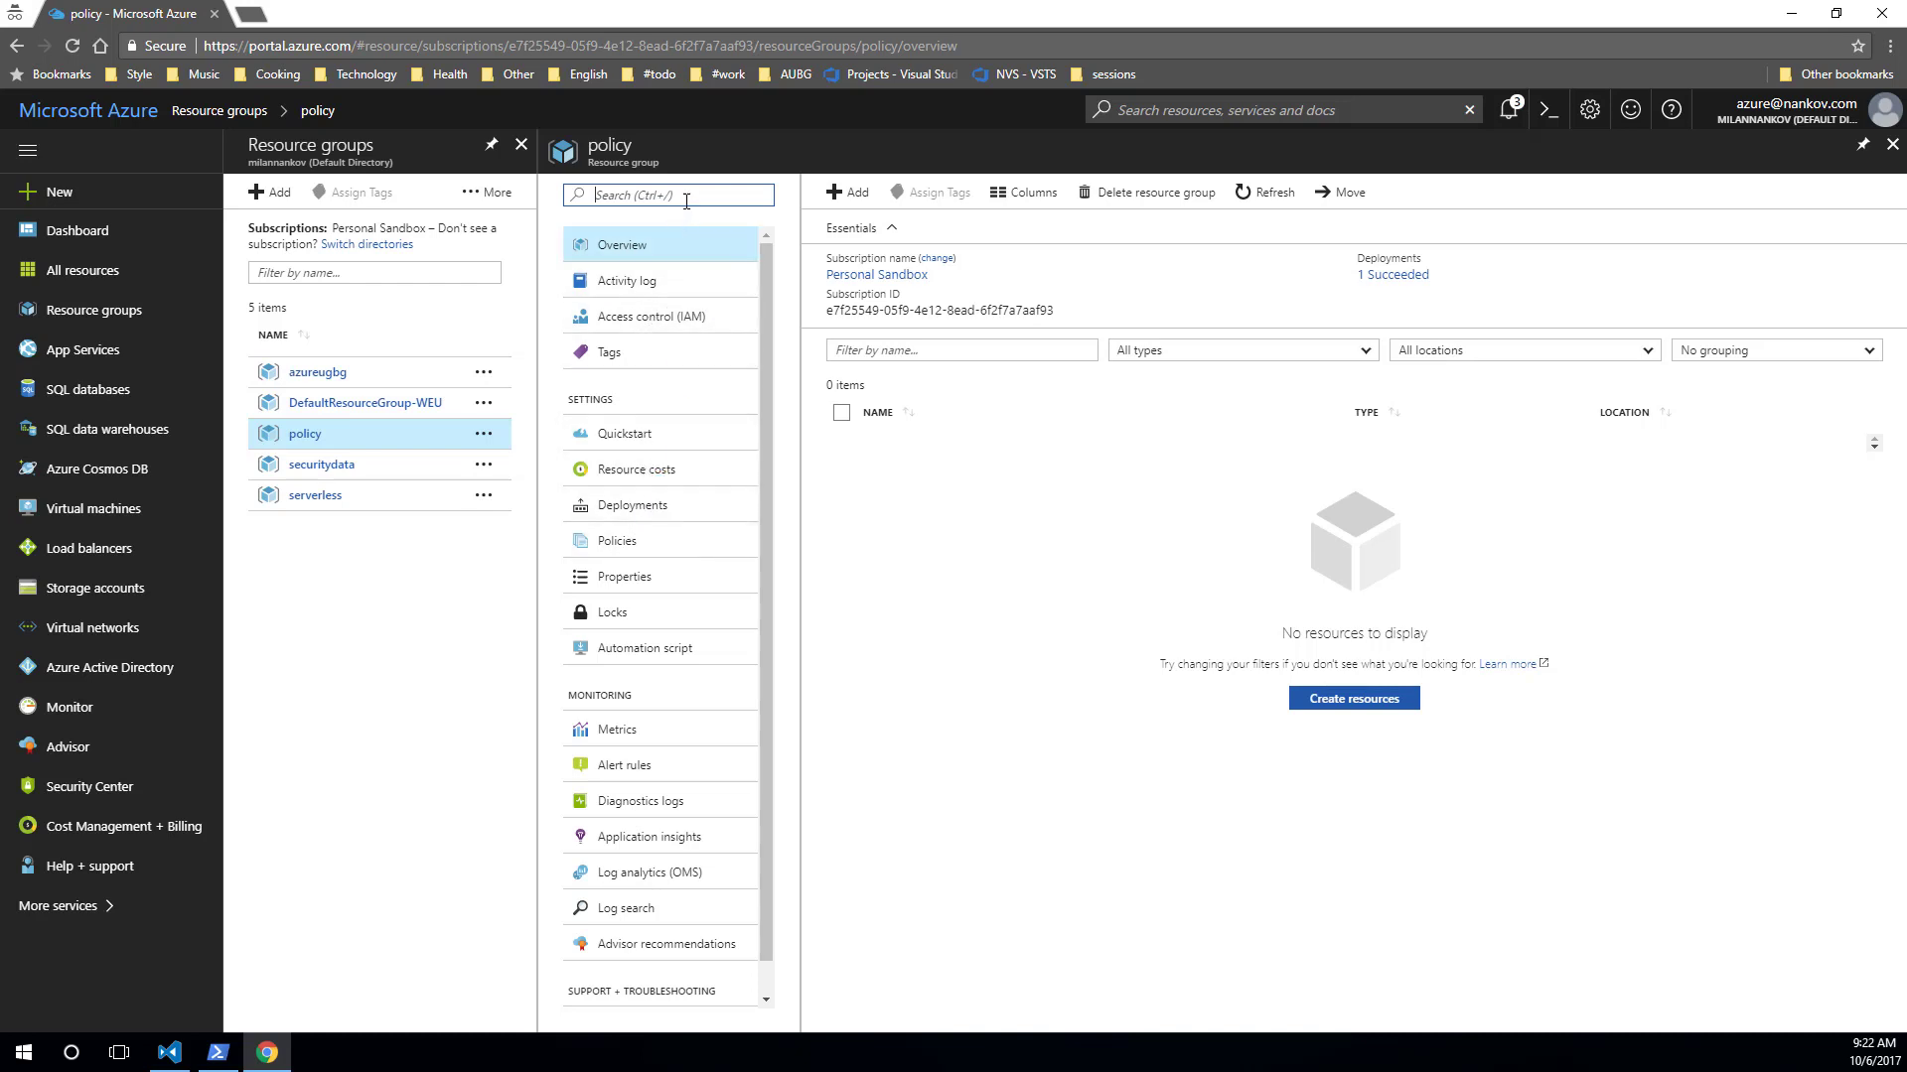
pyautogui.write('policy')
pyautogui.click(659, 290)
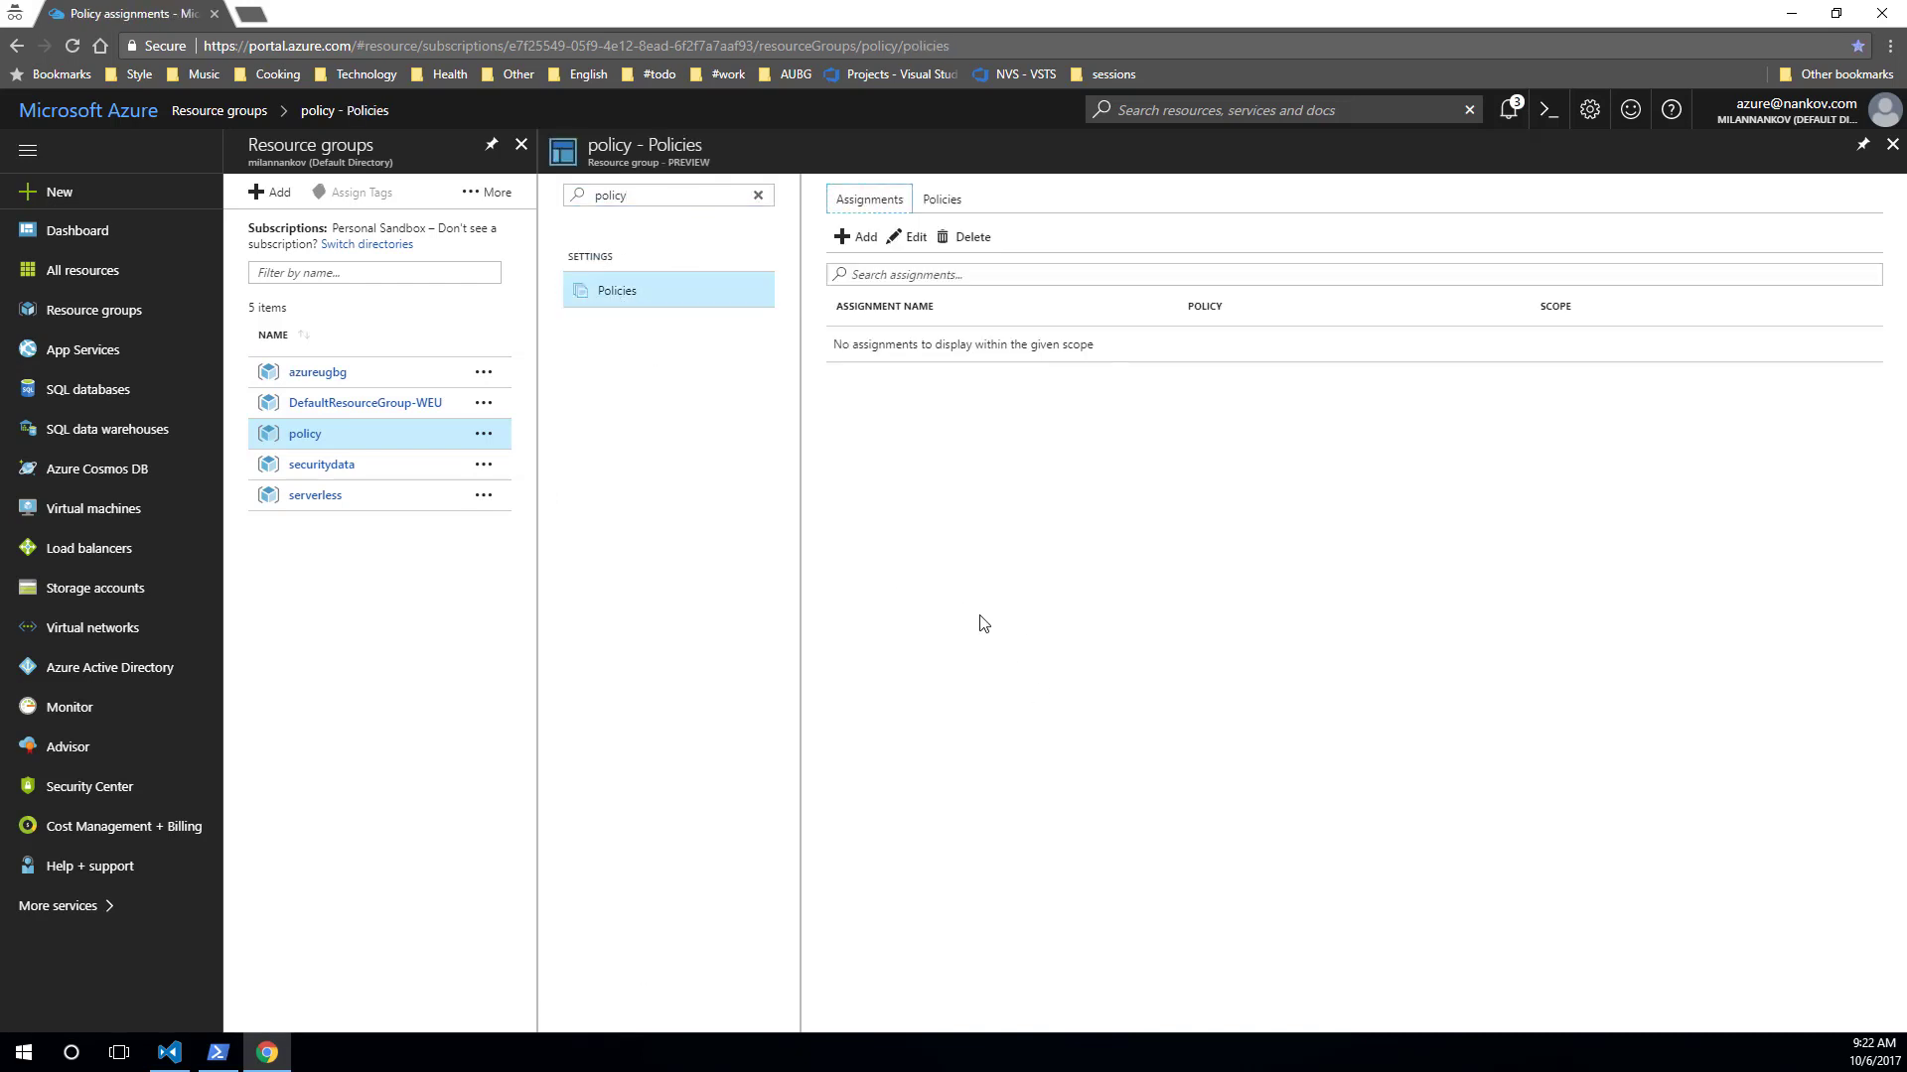
# - Start a new policy assignment for the resource group using the Allowed locations policy
pyautogui.click(864, 240)
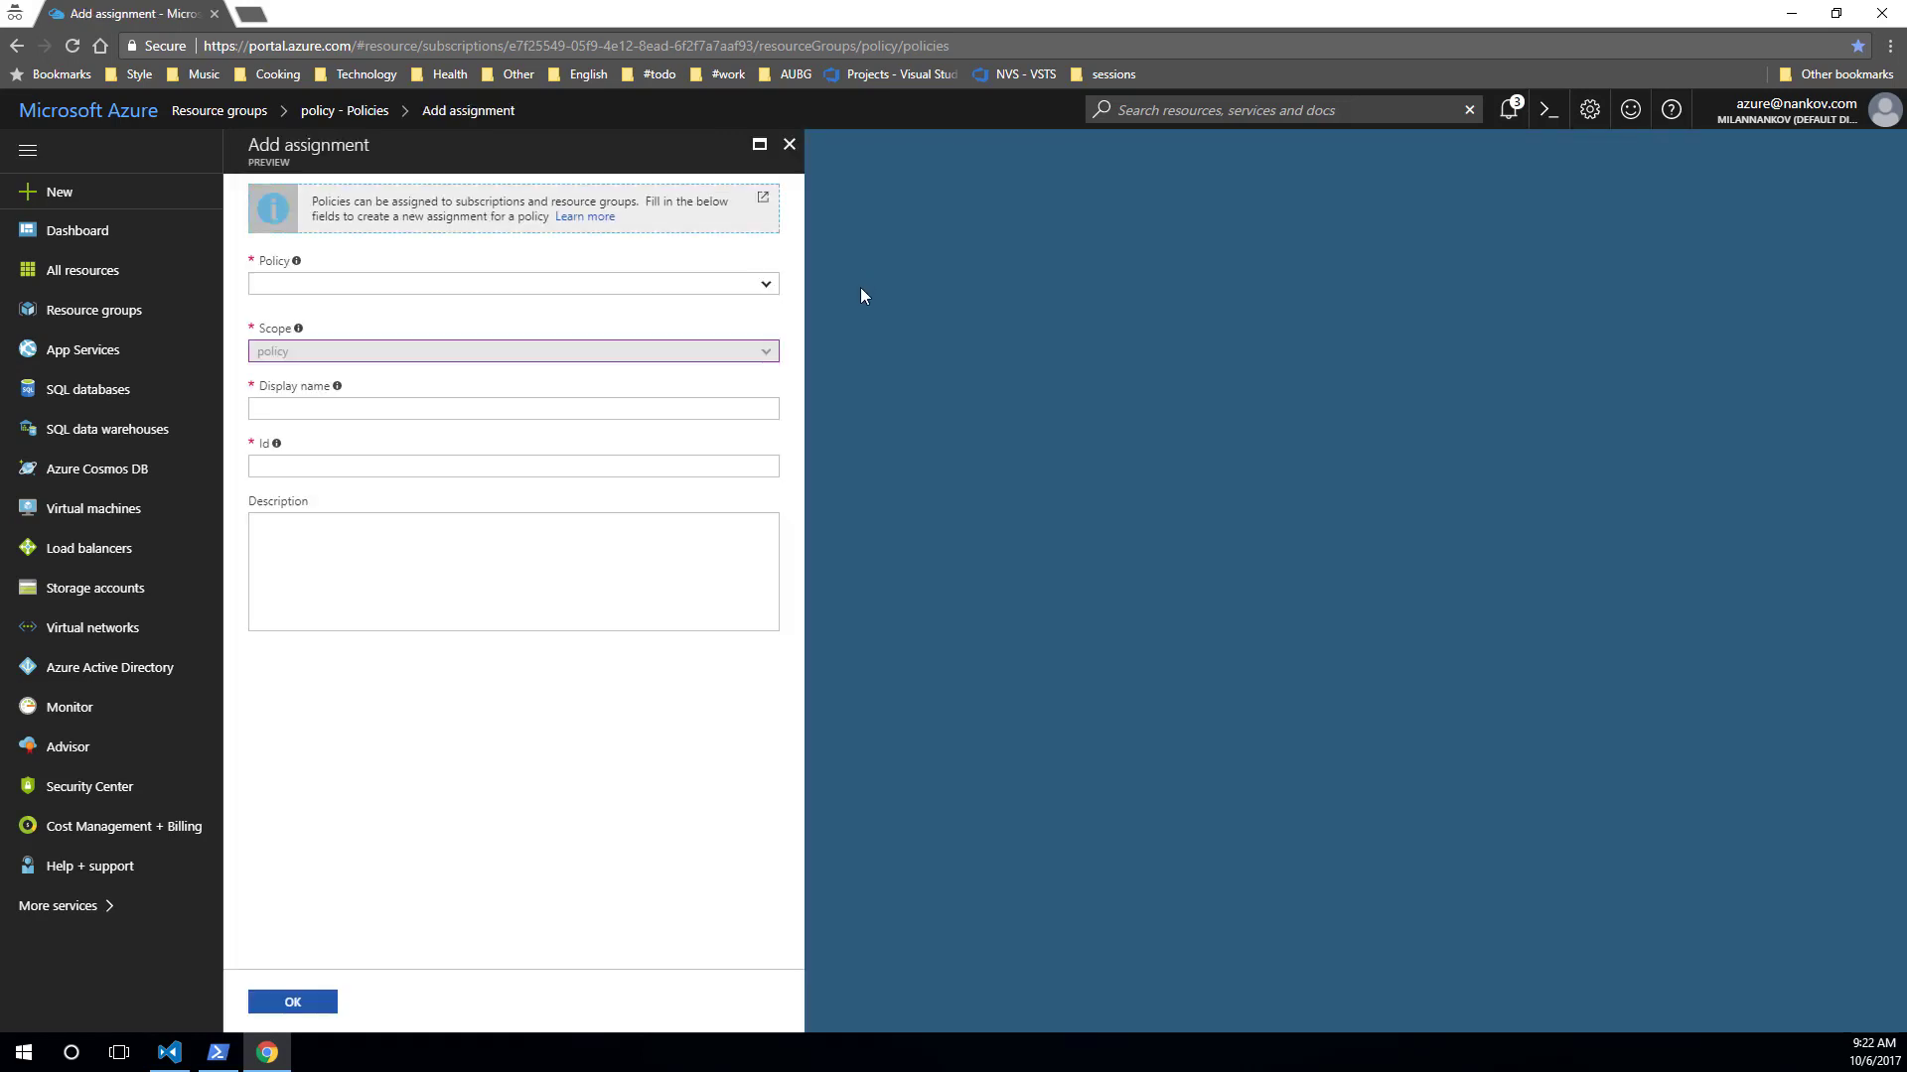
pyautogui.click(766, 286)
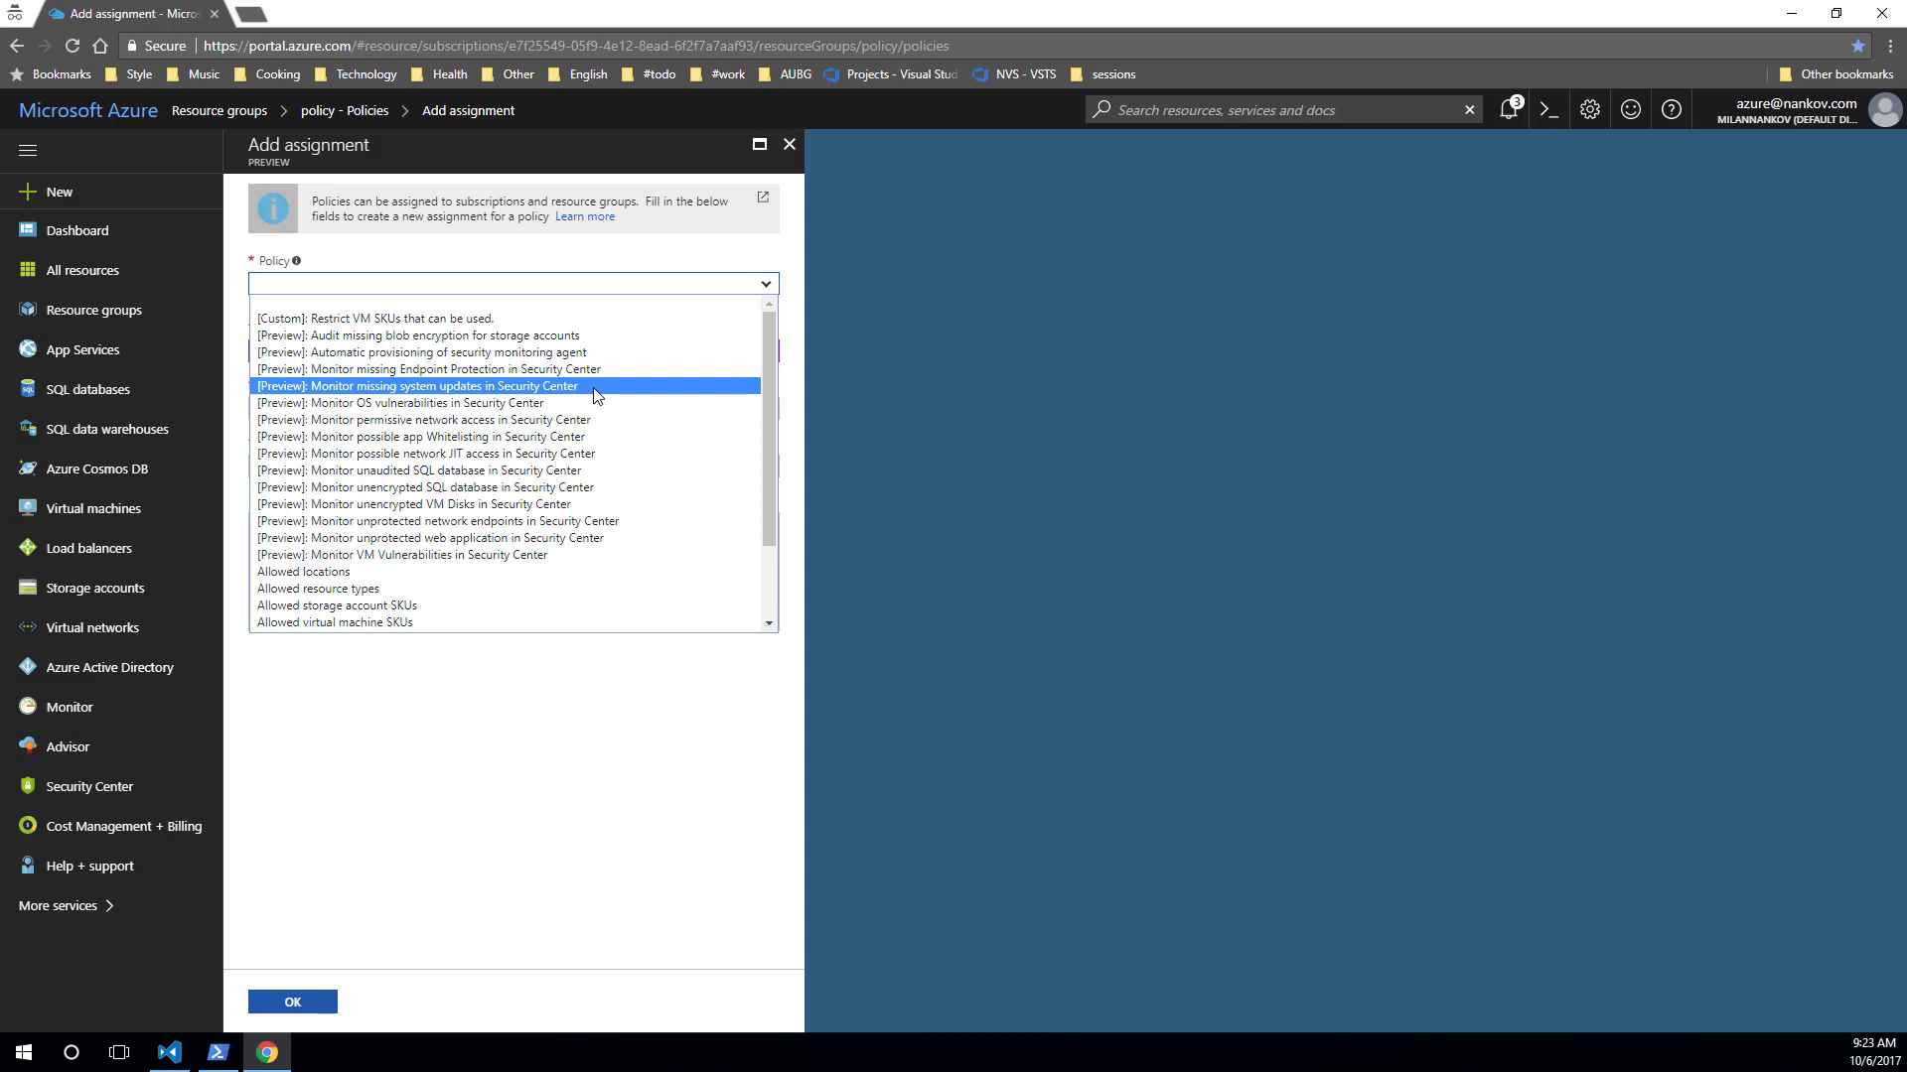
pyautogui.scroll(-1, 596, 396)
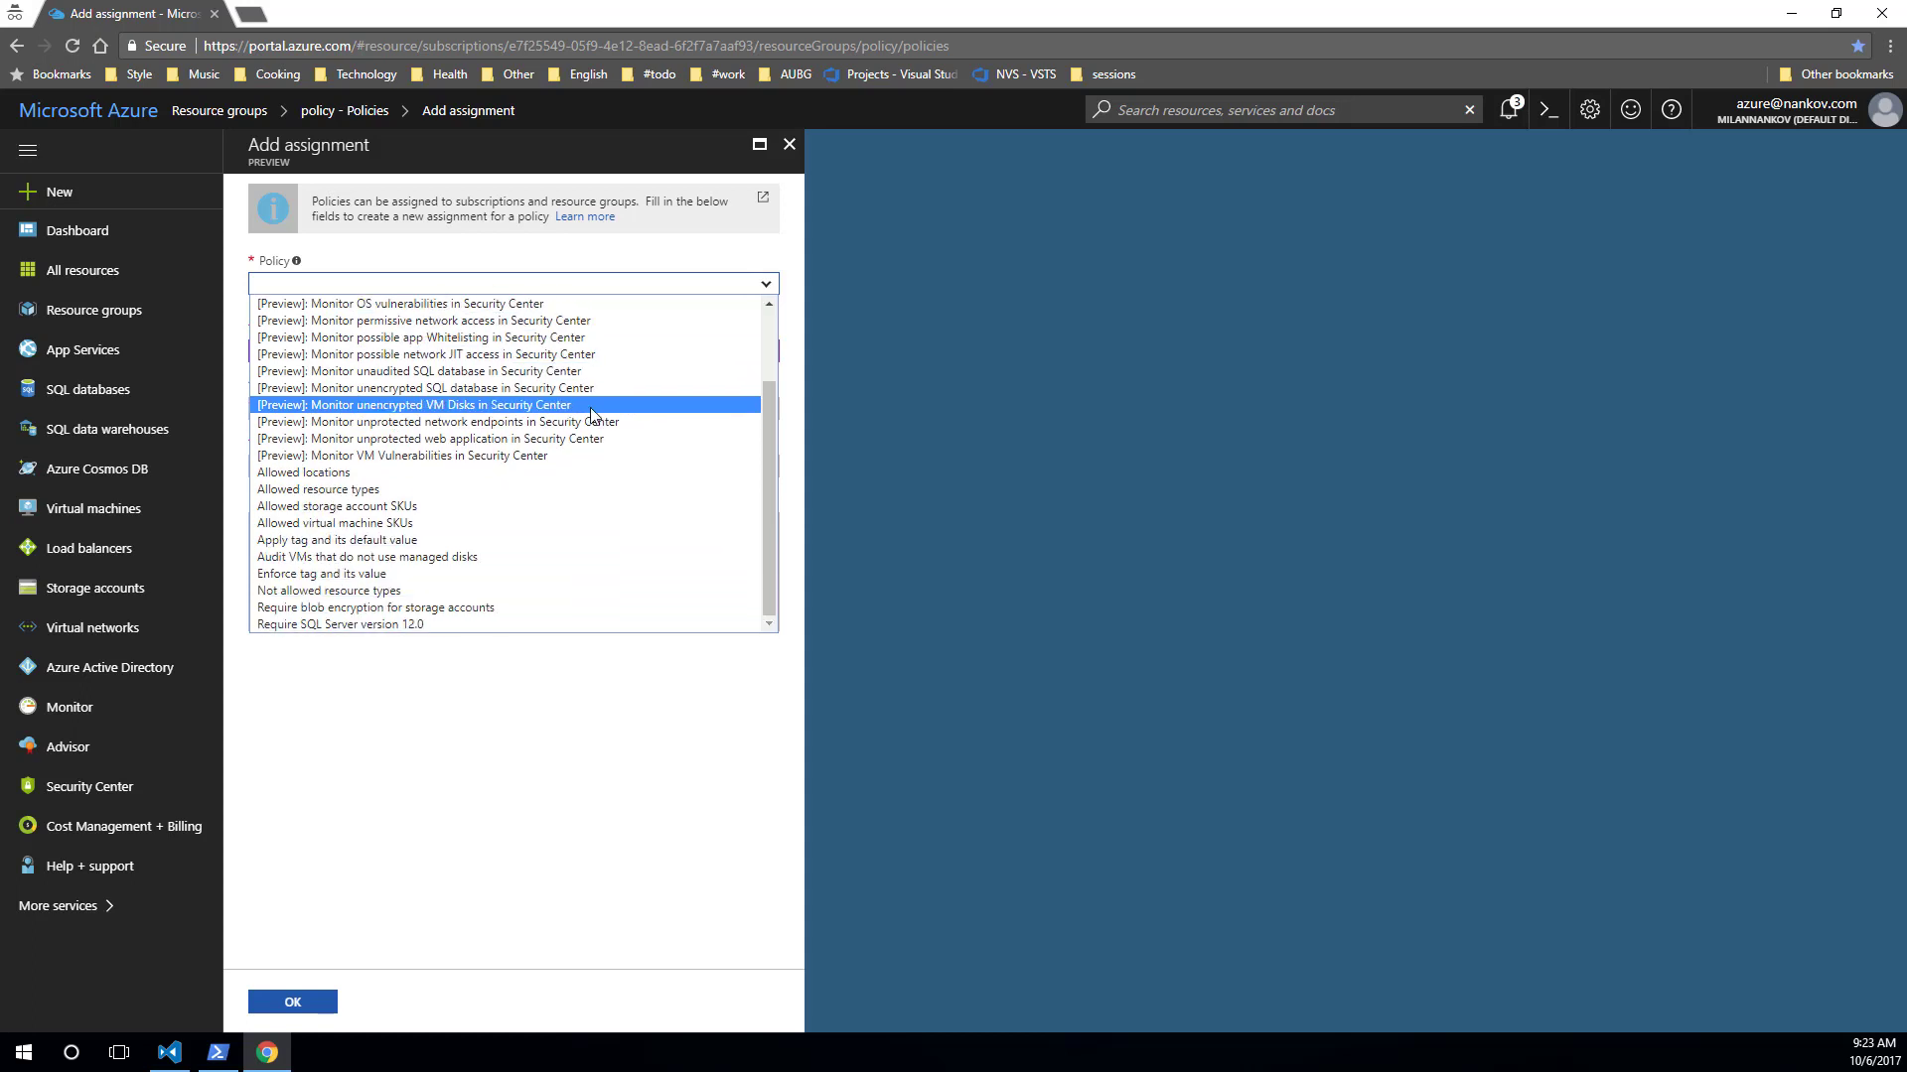
pyautogui.click(407, 480)
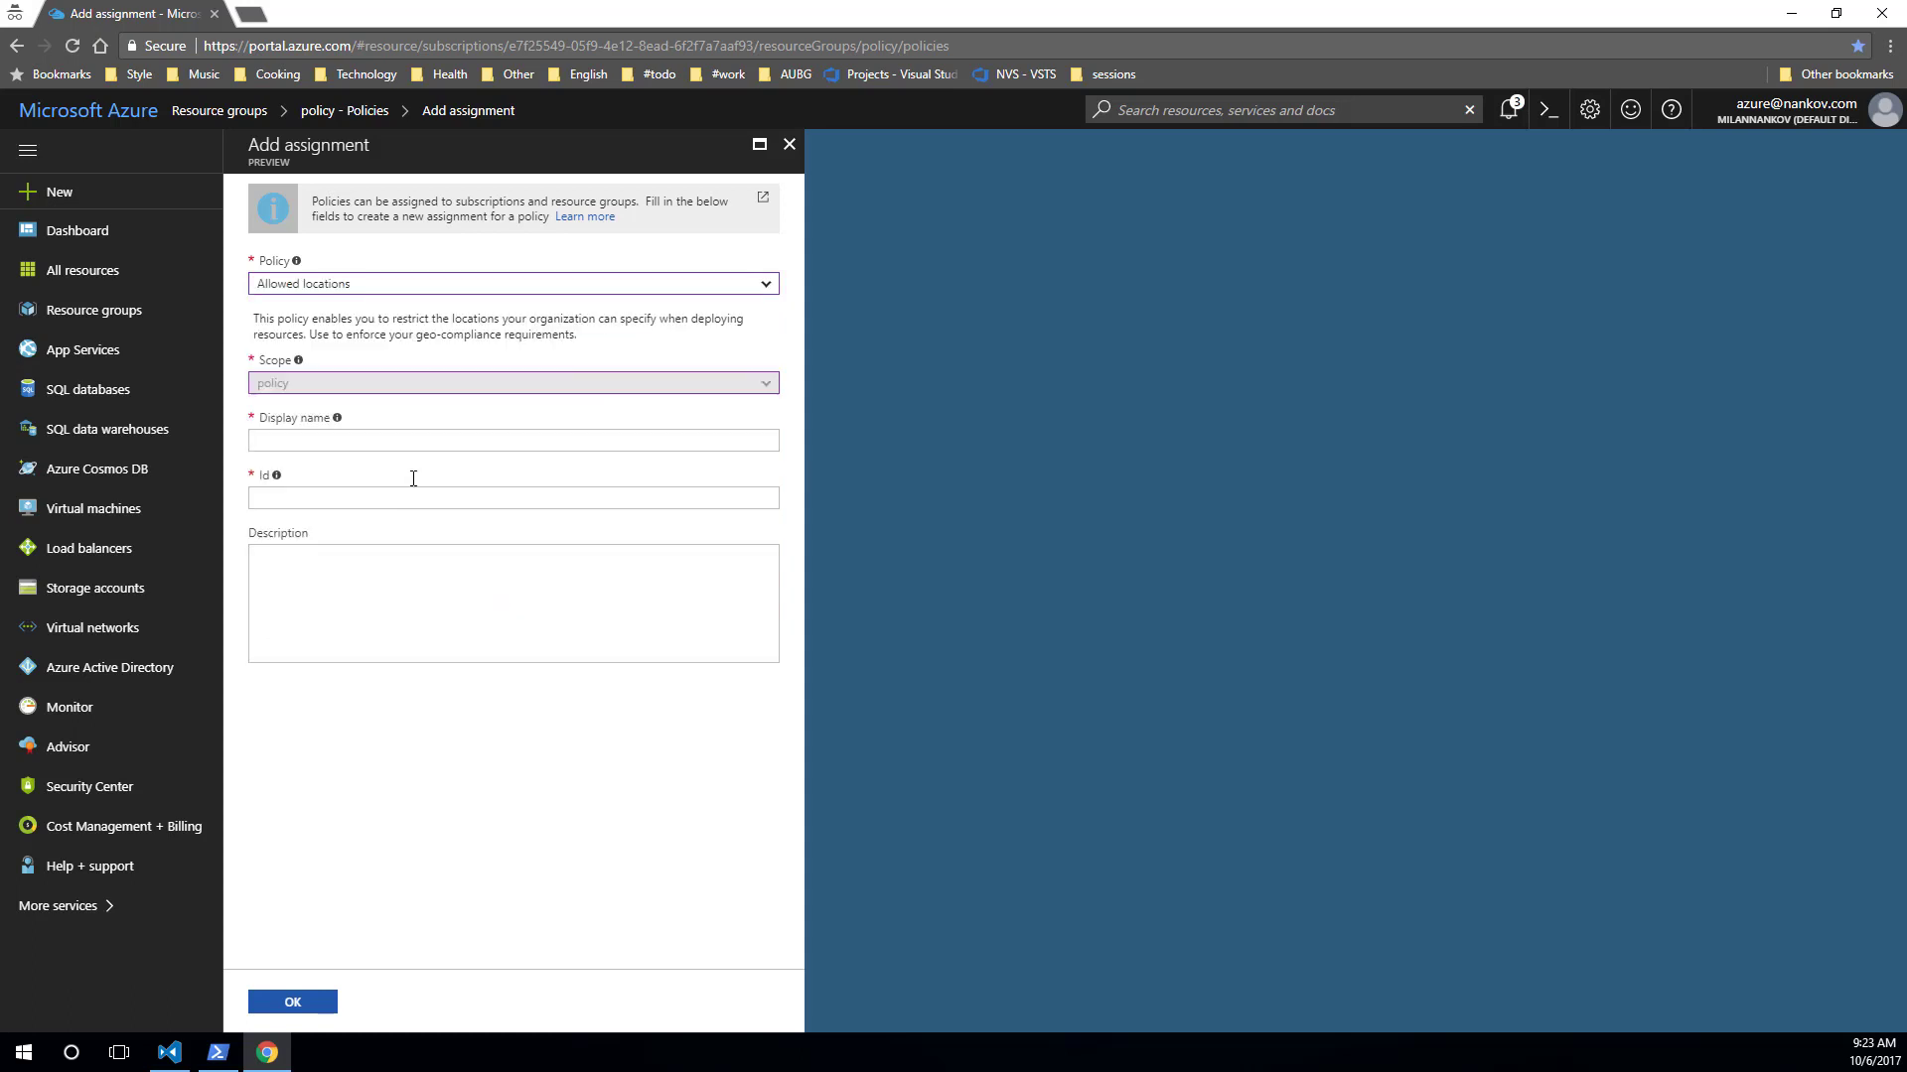
# - Set the assignment's allowed locations to Australia East and Australia Southeast
pyautogui.click(423, 391)
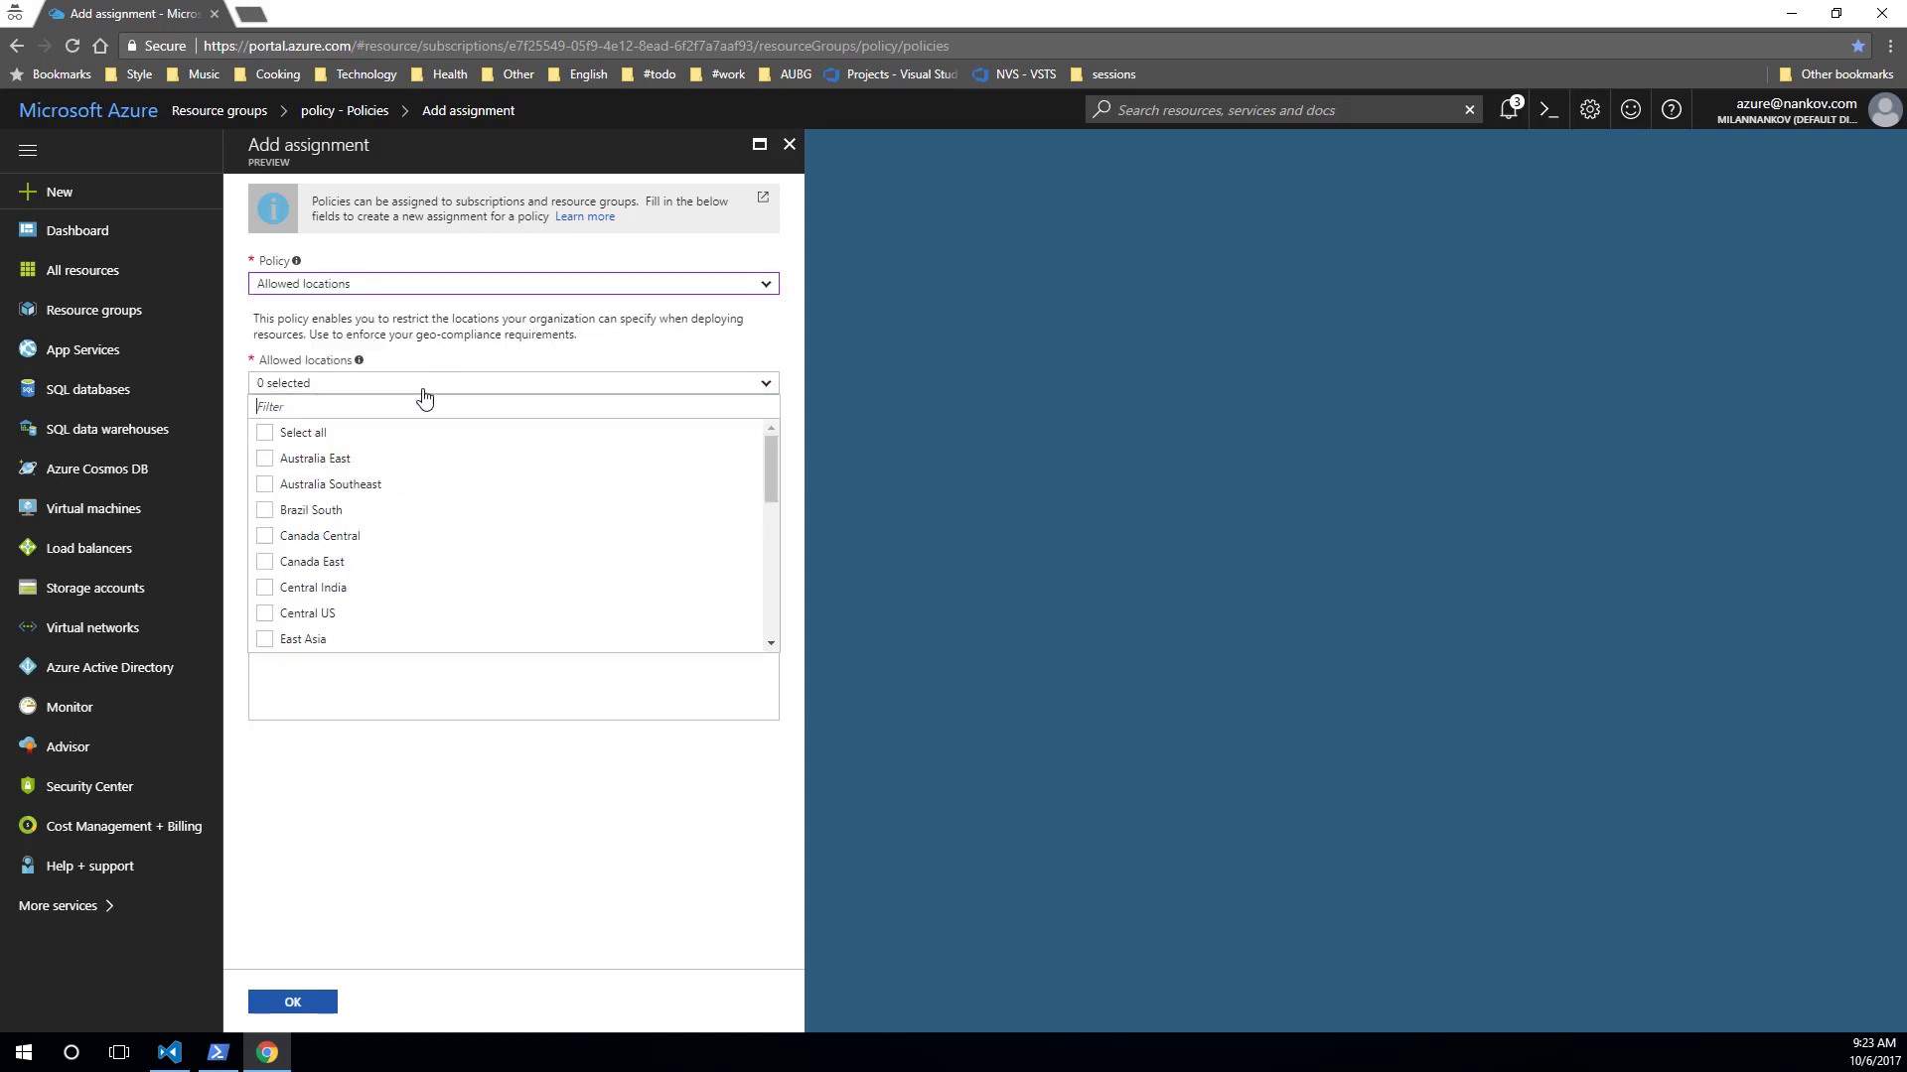
pyautogui.click(344, 462)
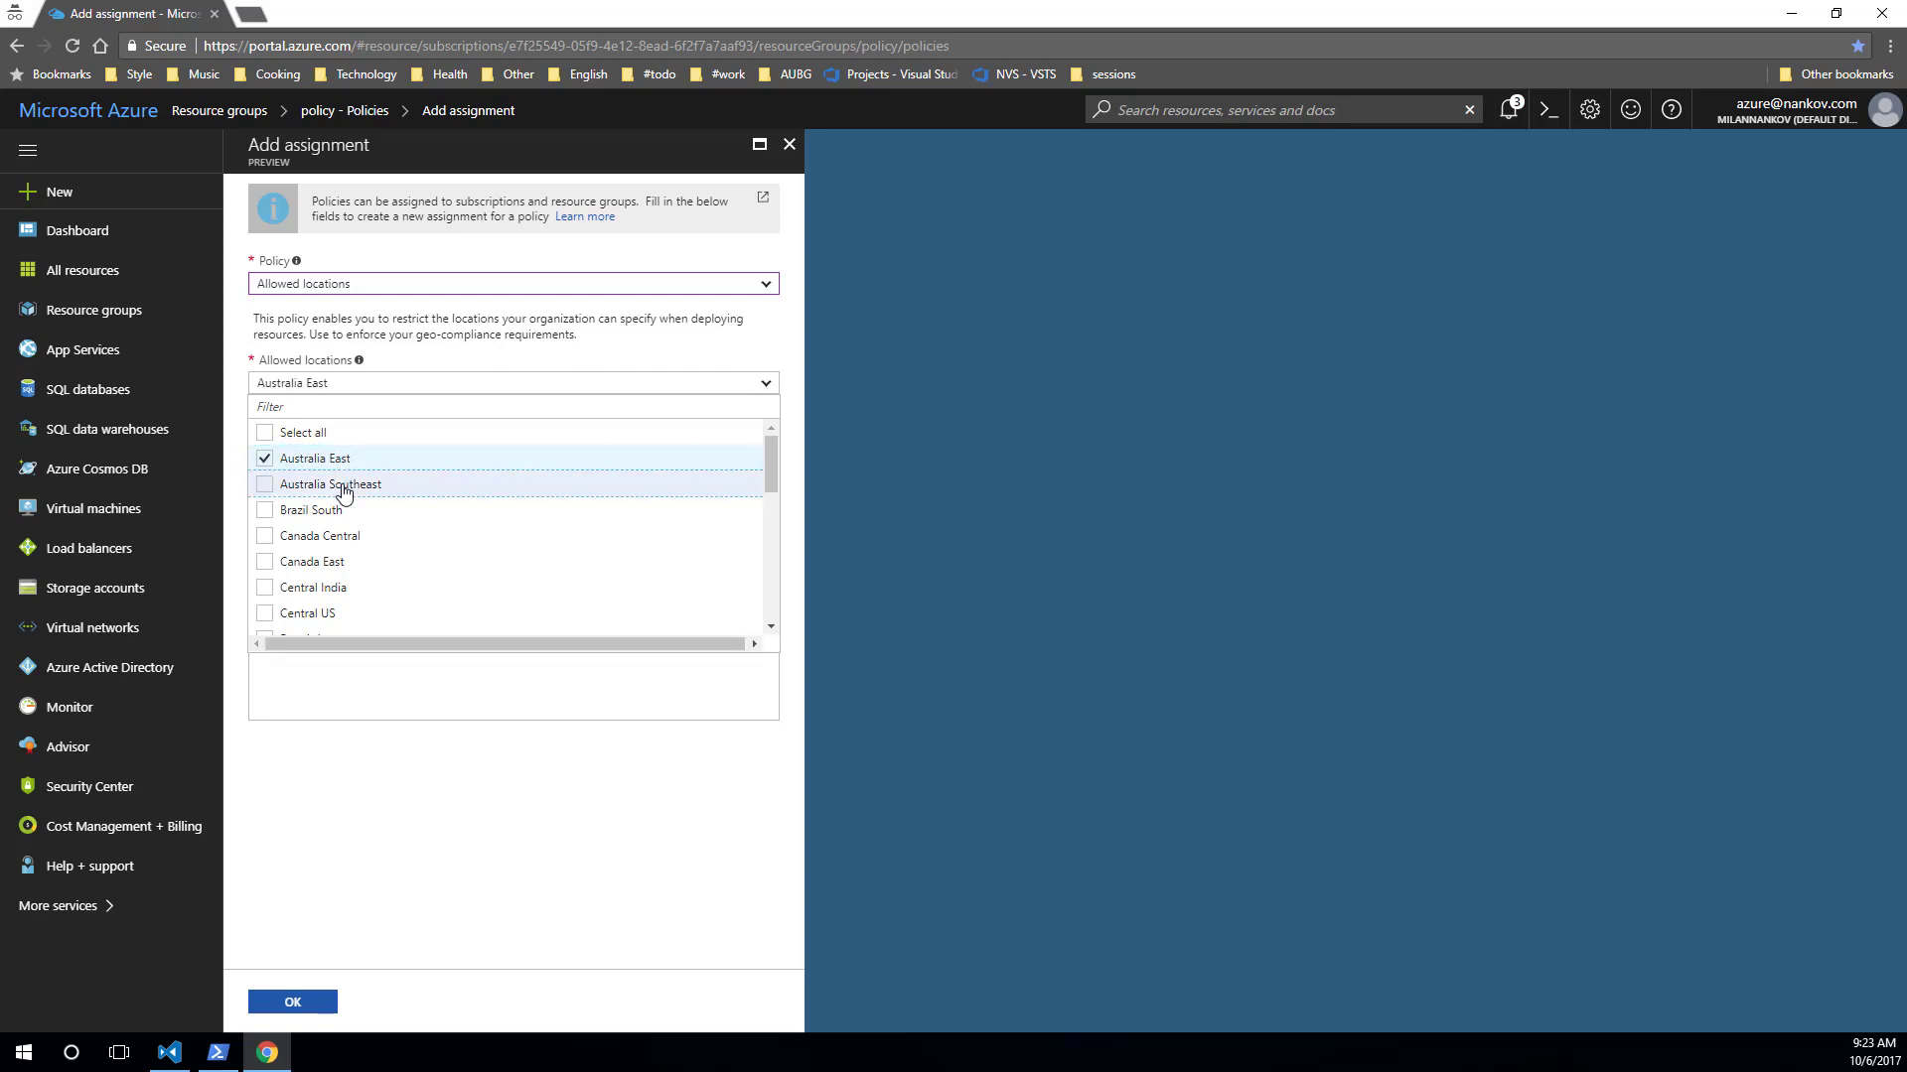
pyautogui.click(344, 486)
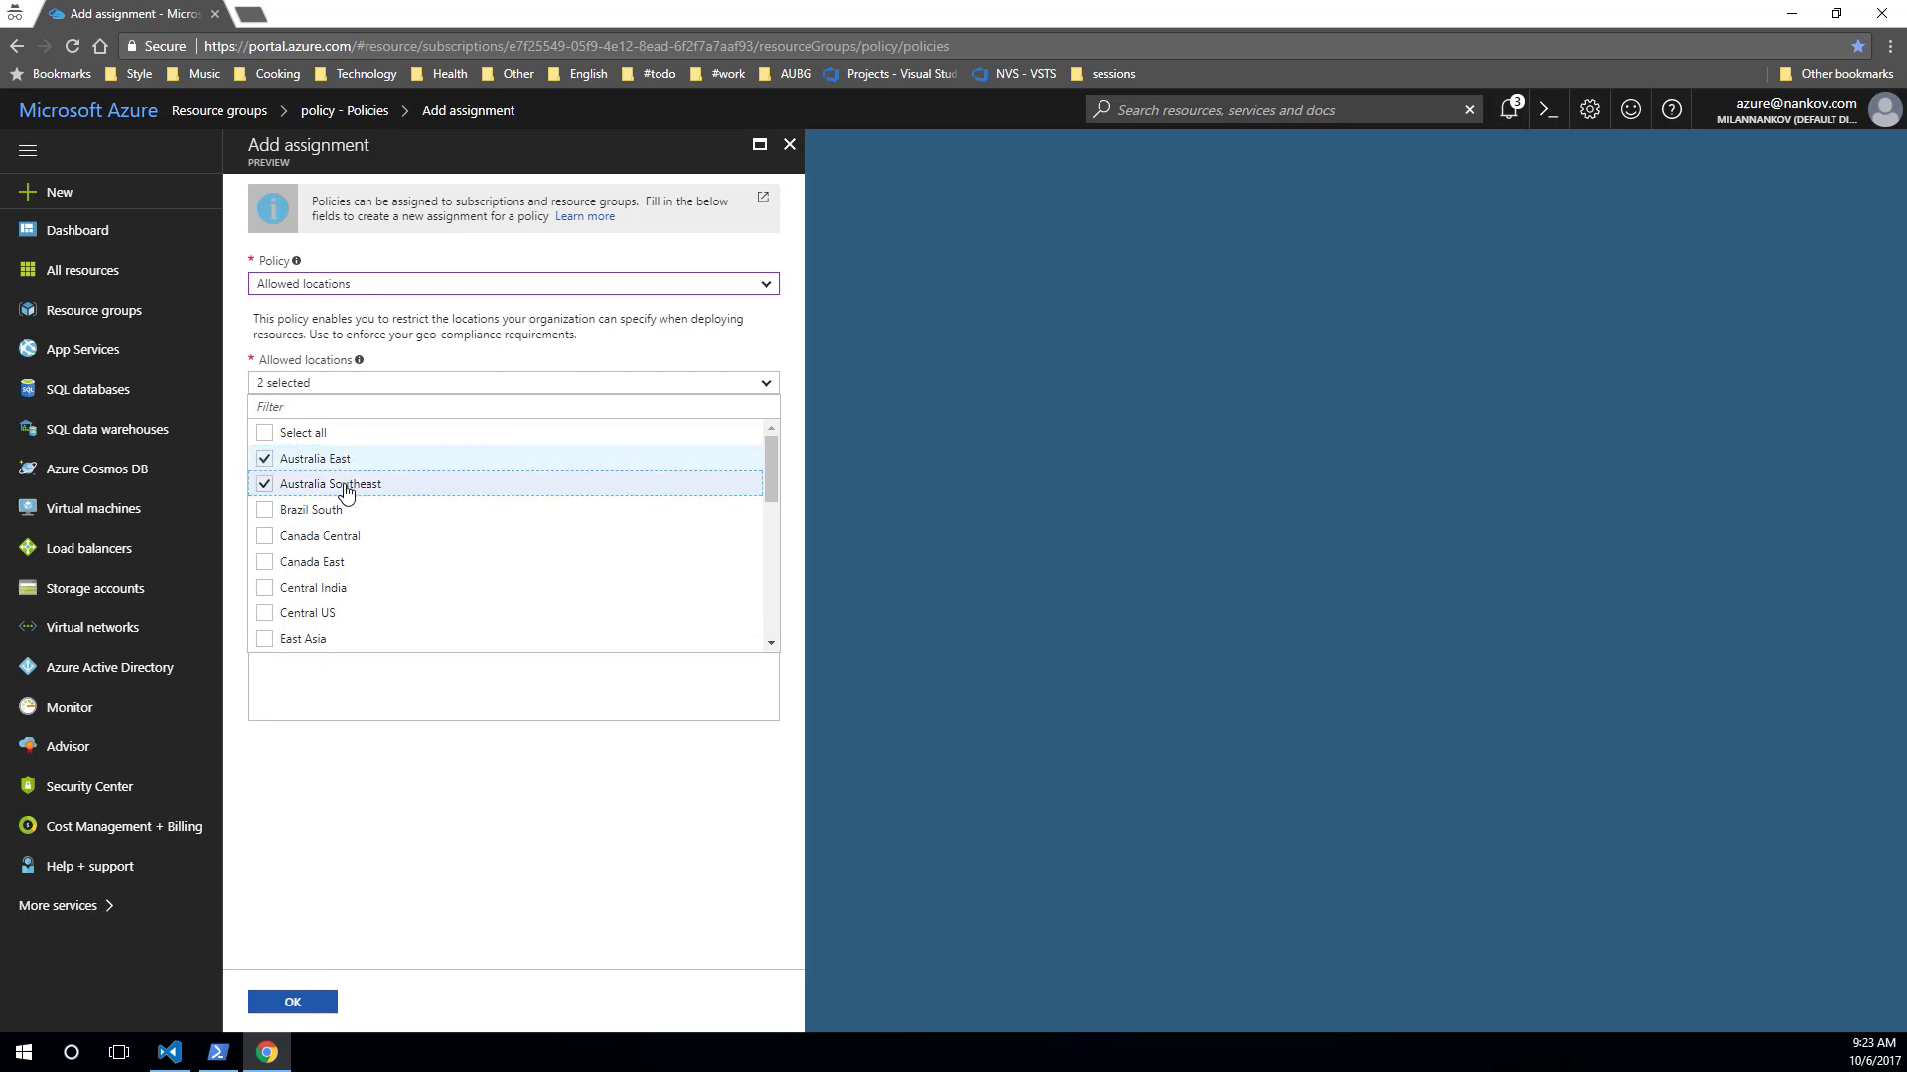
pyautogui.click(509, 329)
# - Set both the assignment's display name and Id to "locations" and create the assignment
pyautogui.click(473, 494)
pyautogui.write('locations')
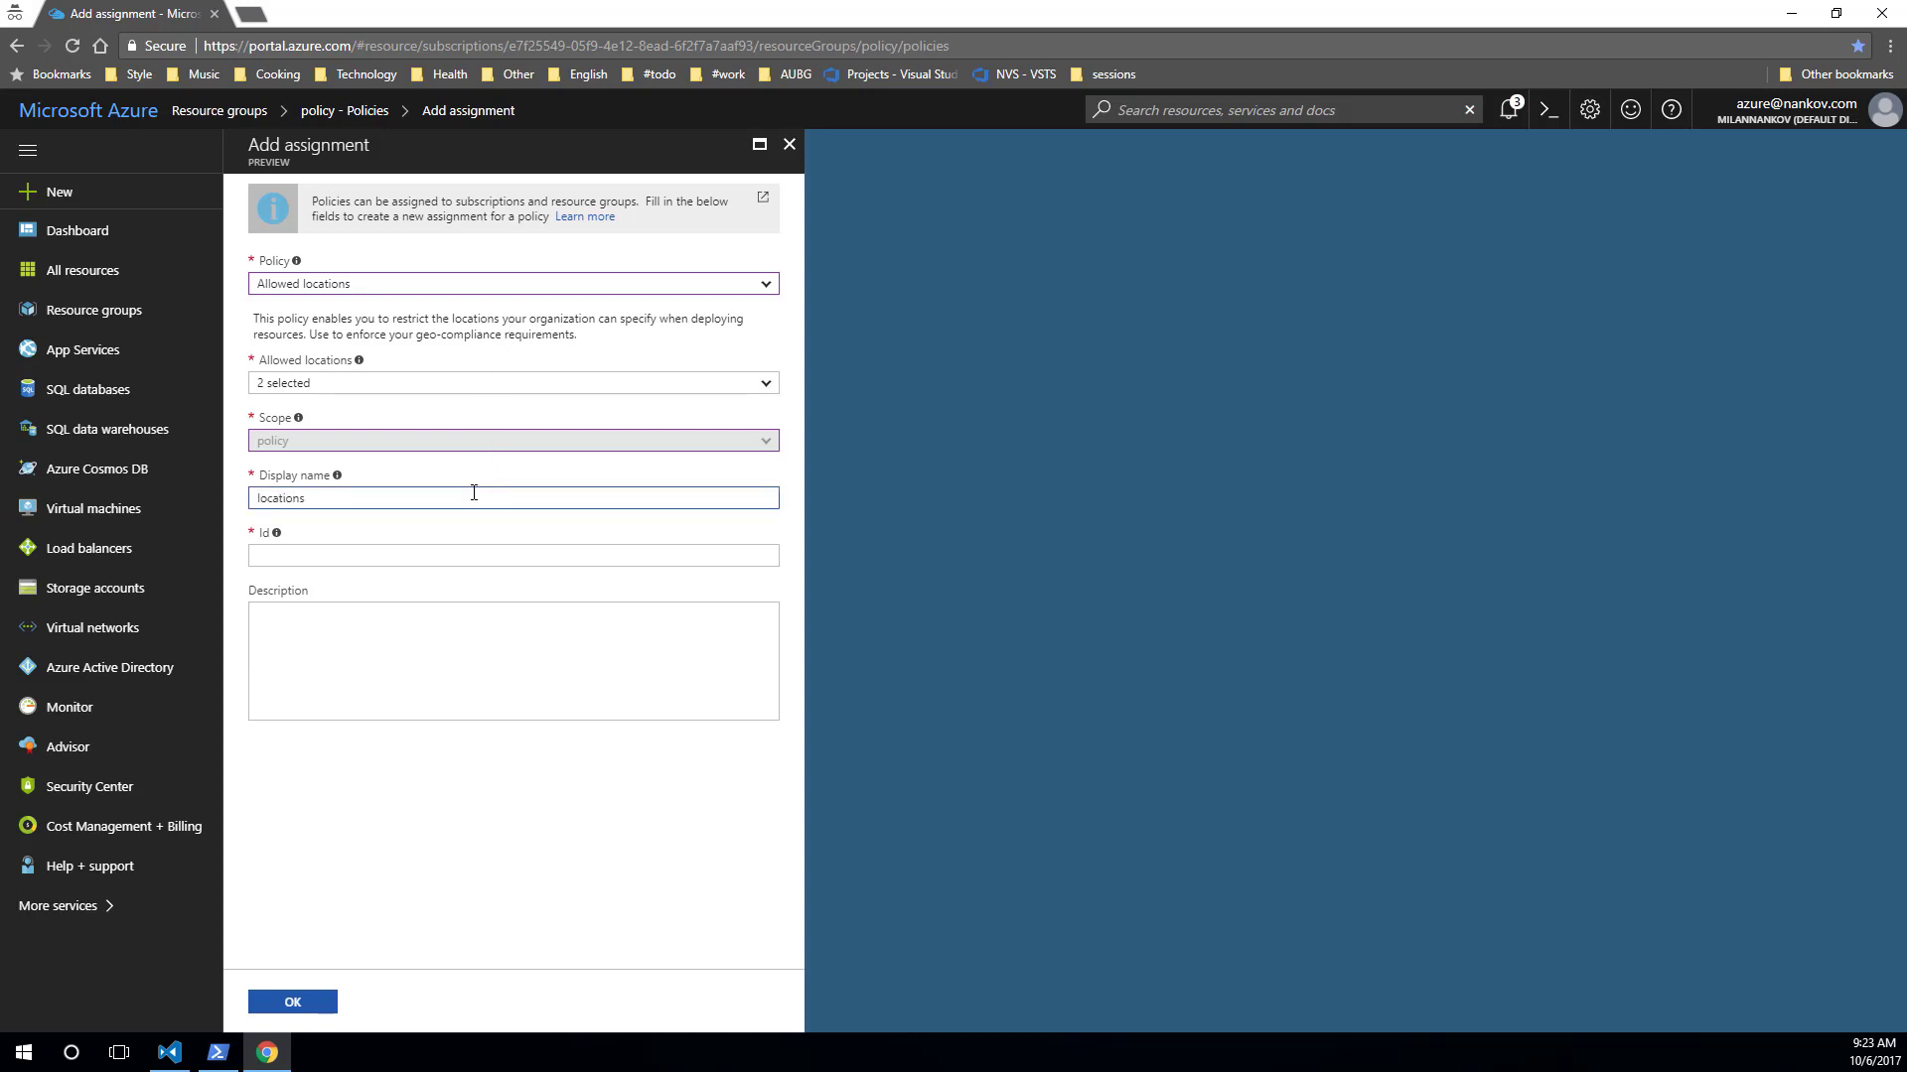
pyautogui.click(412, 553)
pyautogui.write('locations')
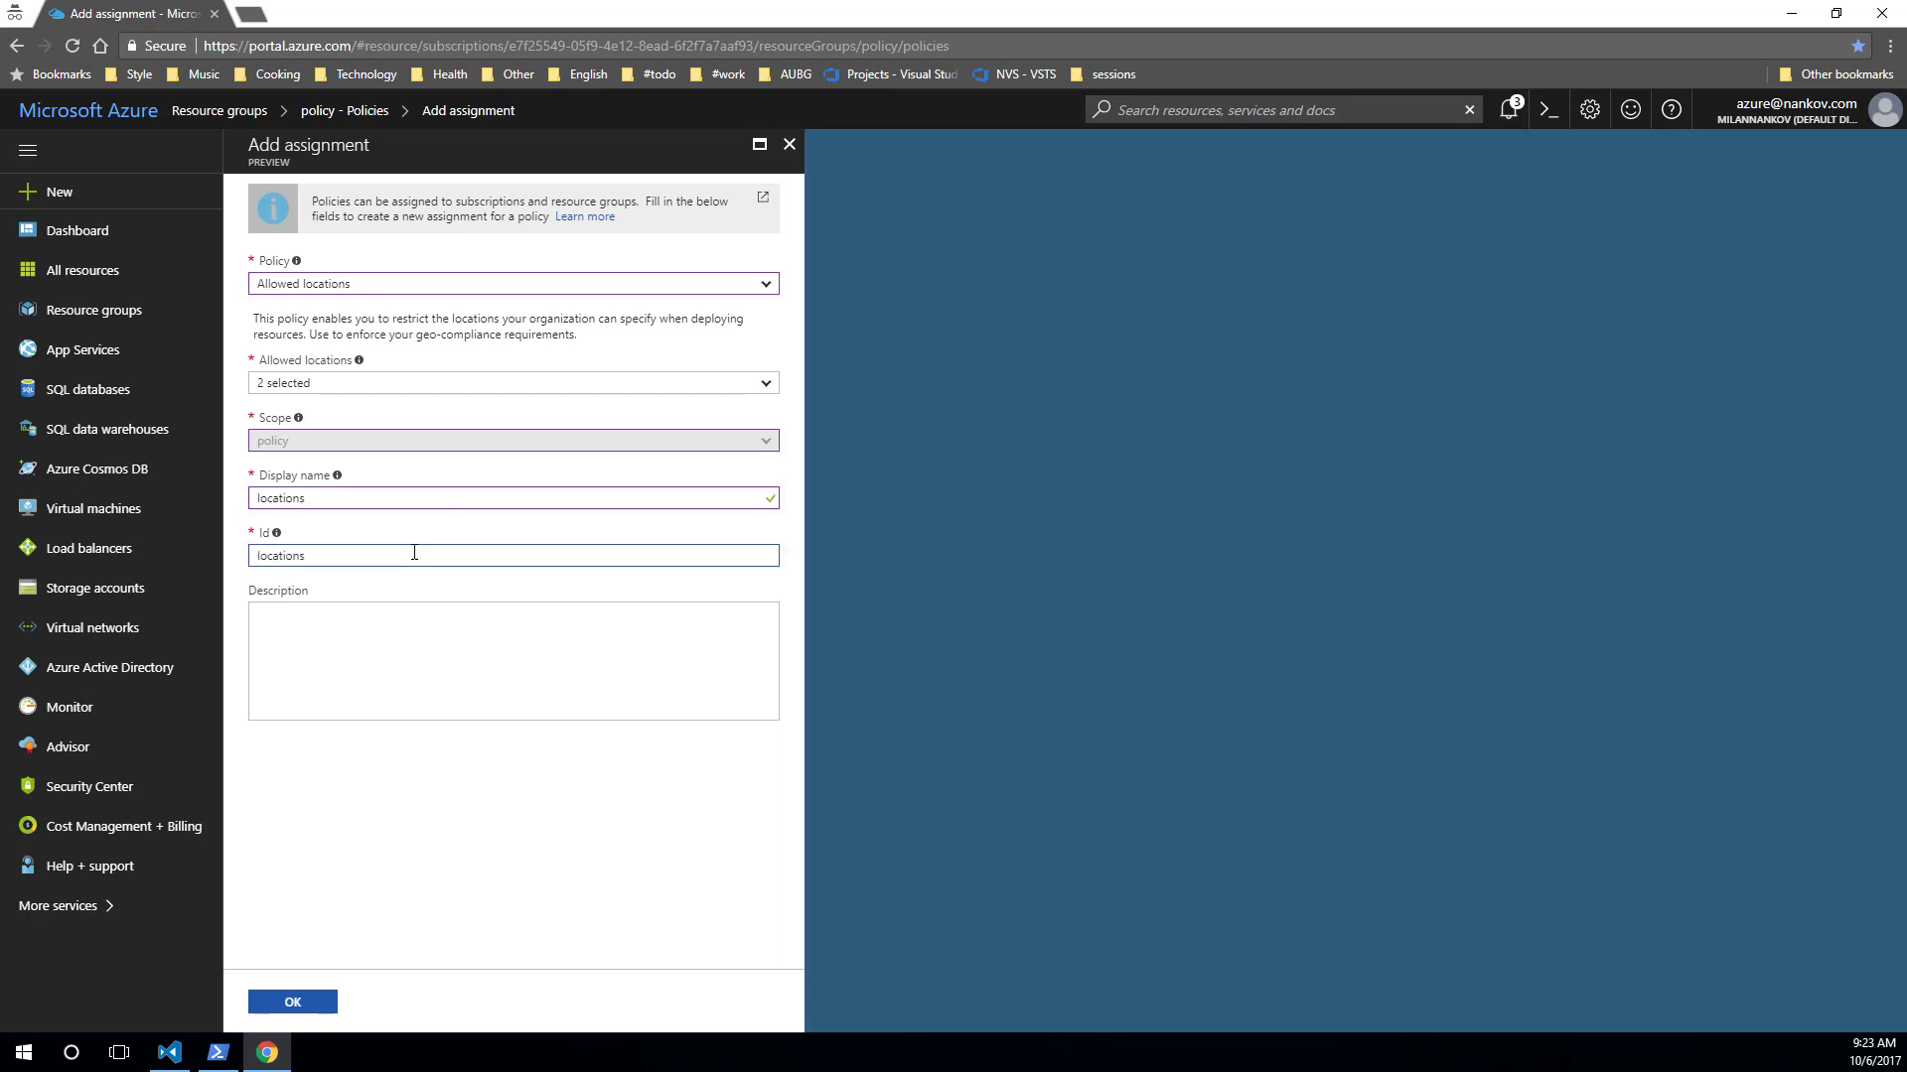
pyautogui.click(293, 1003)
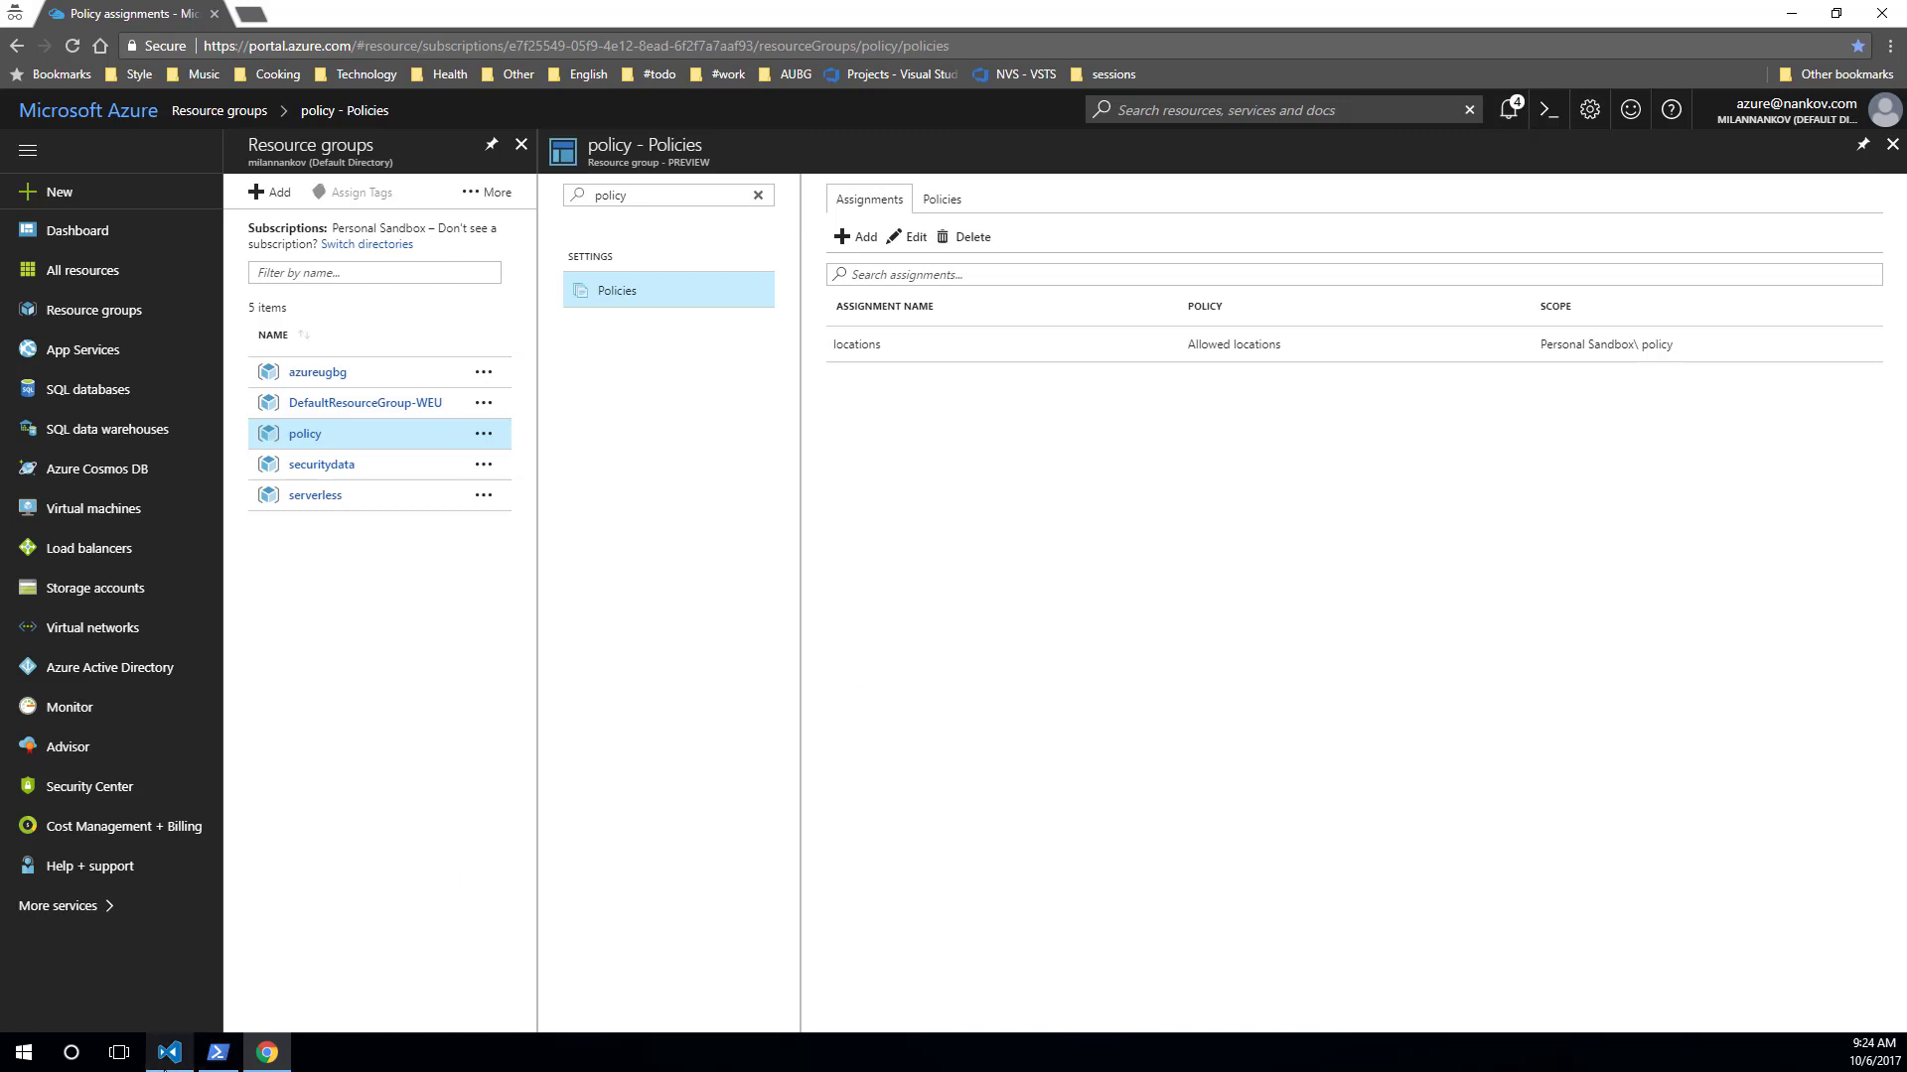
# - Switch to Visual Studio Code and review the full policy rule in vm-skus.rules.json
pyautogui.click(168, 1054)
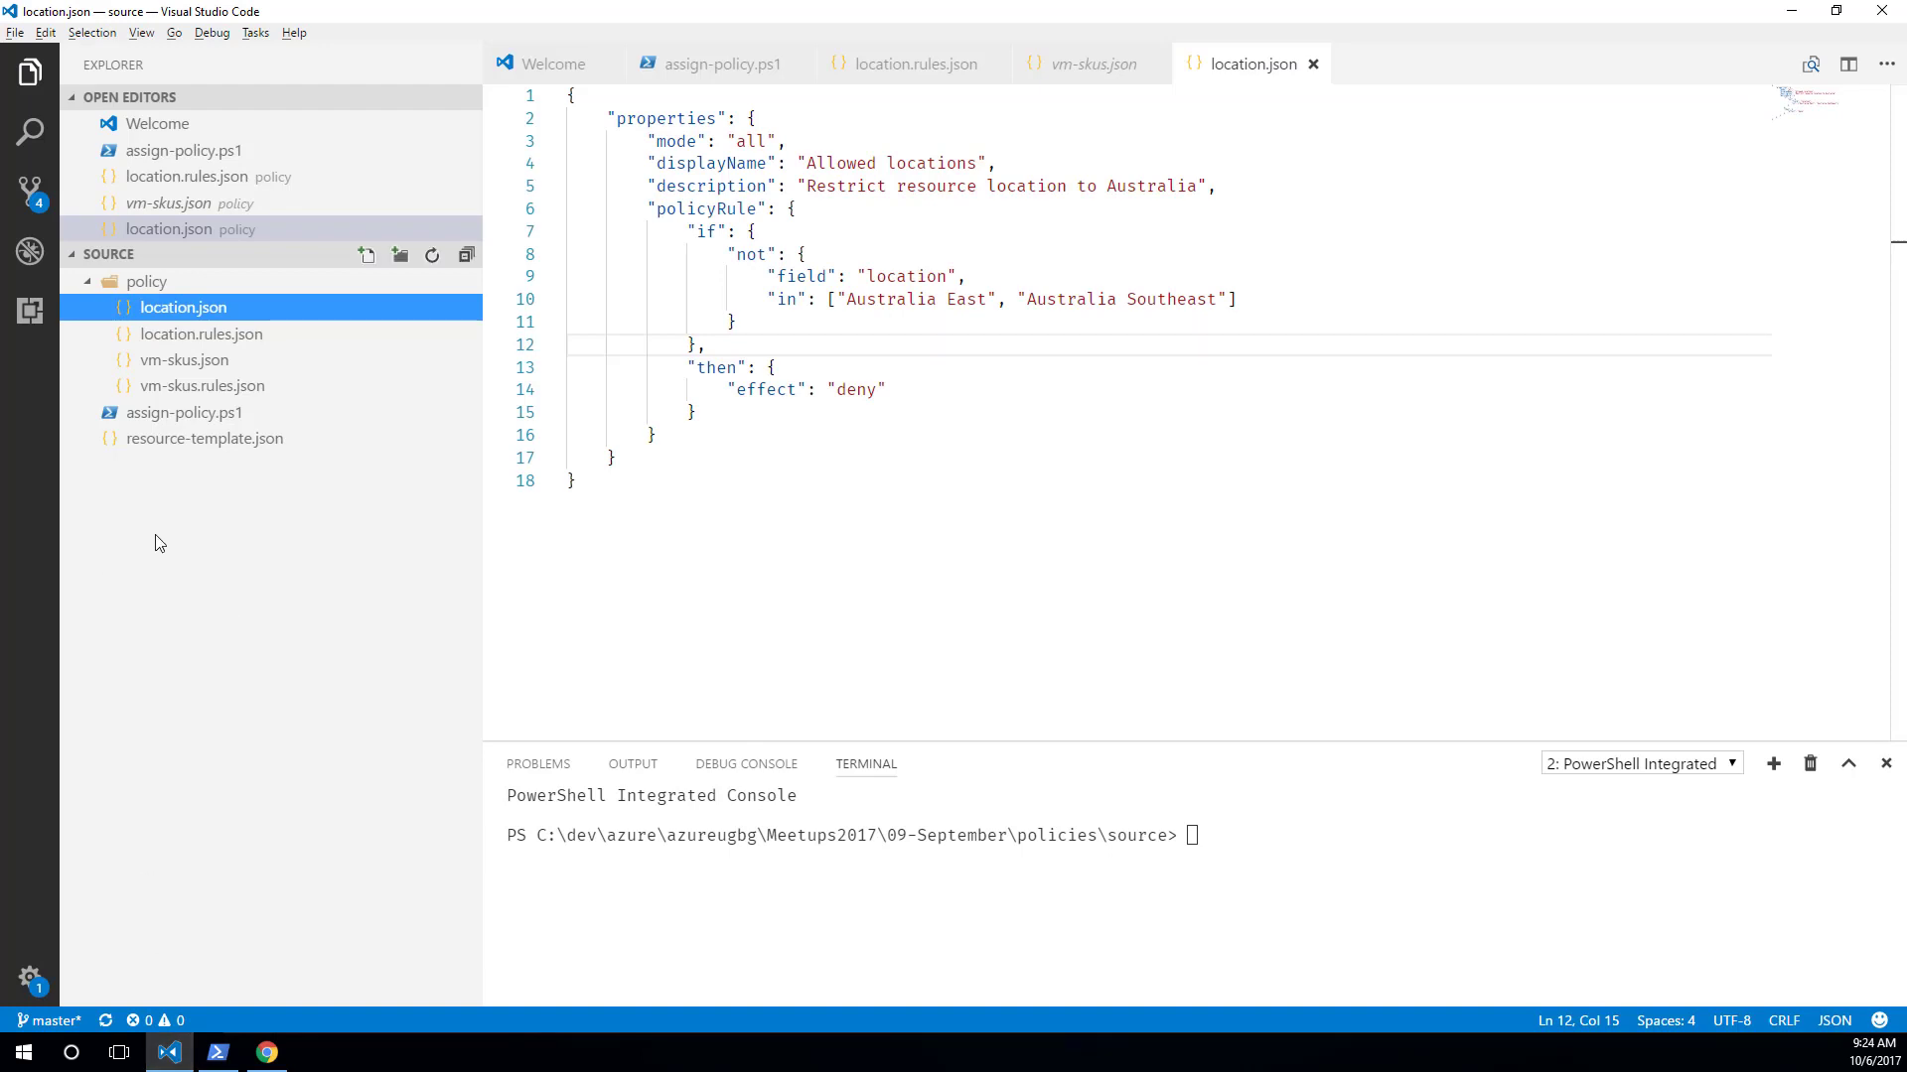
pyautogui.click(184, 386)
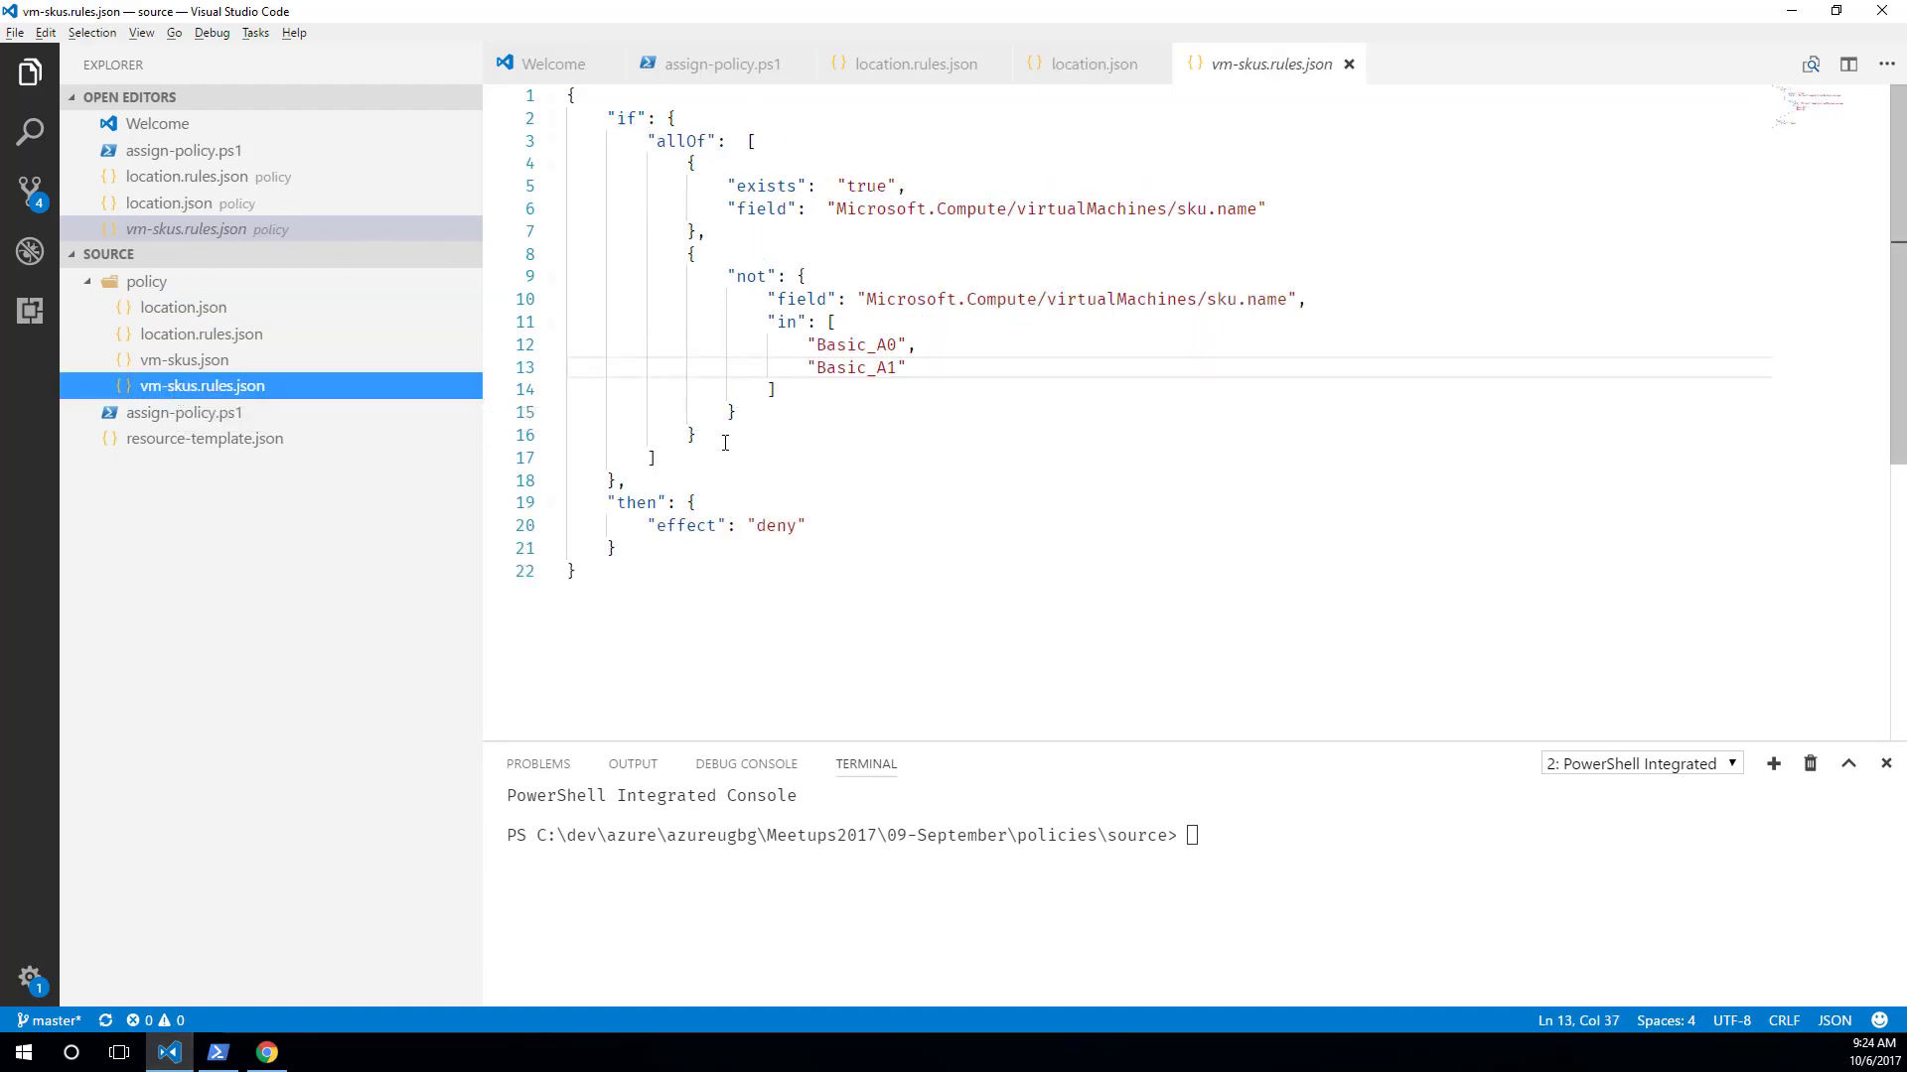
pyautogui.click(1086, 623)
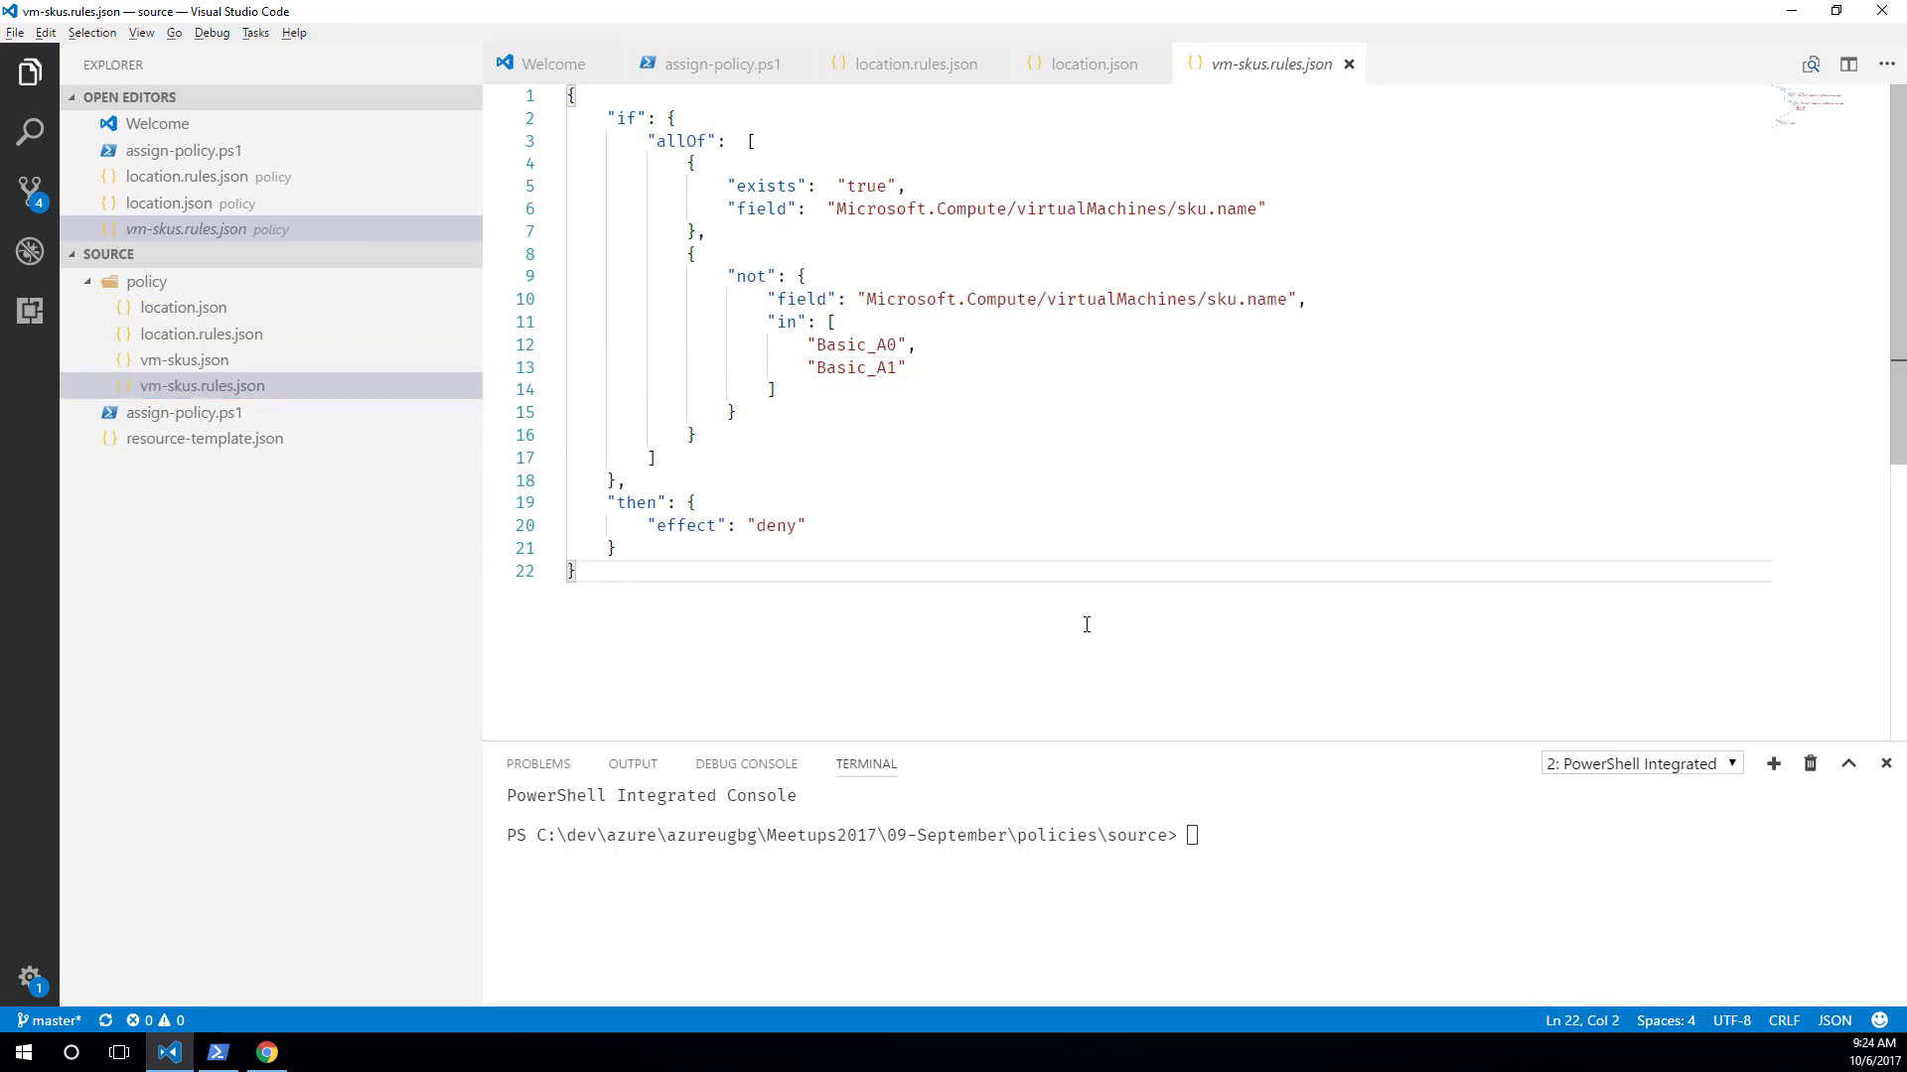
pyautogui.hotkey('ctrl', 'shift', 'Home')
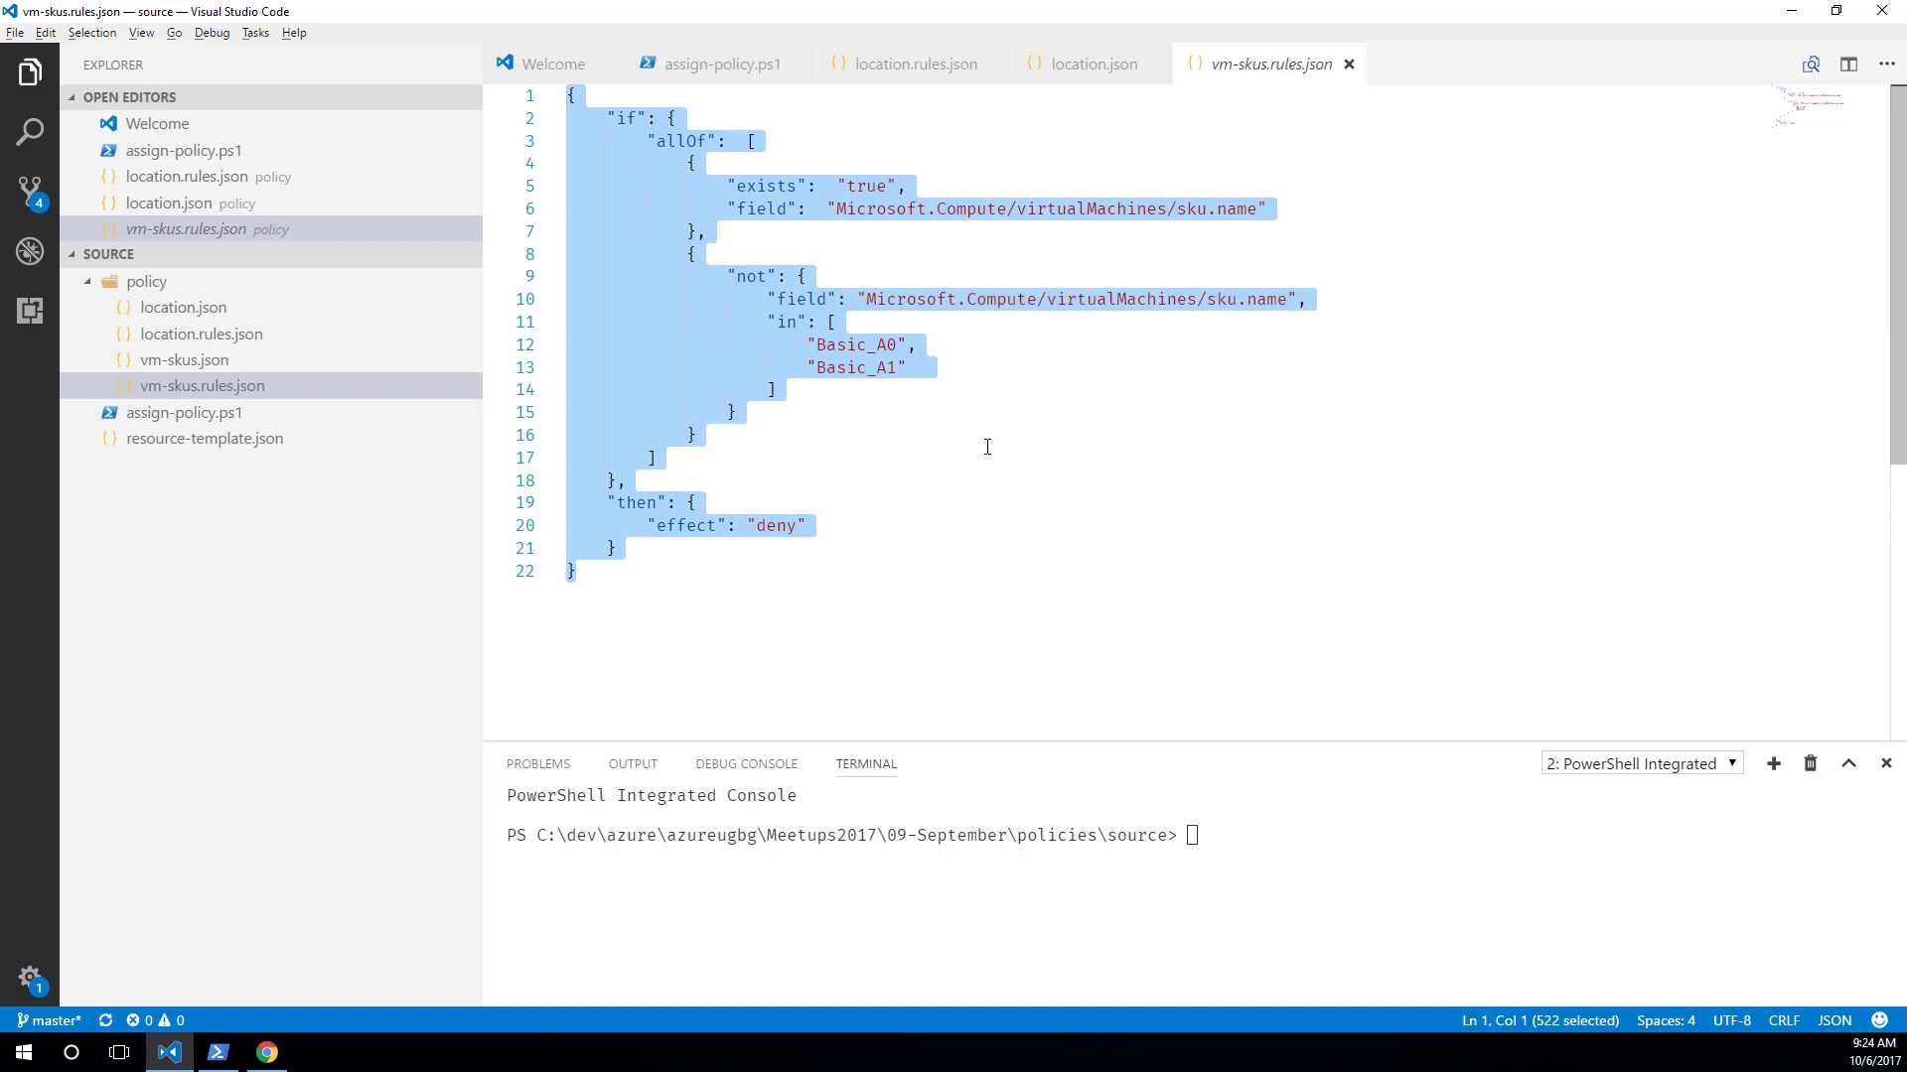
pyautogui.click(987, 447)
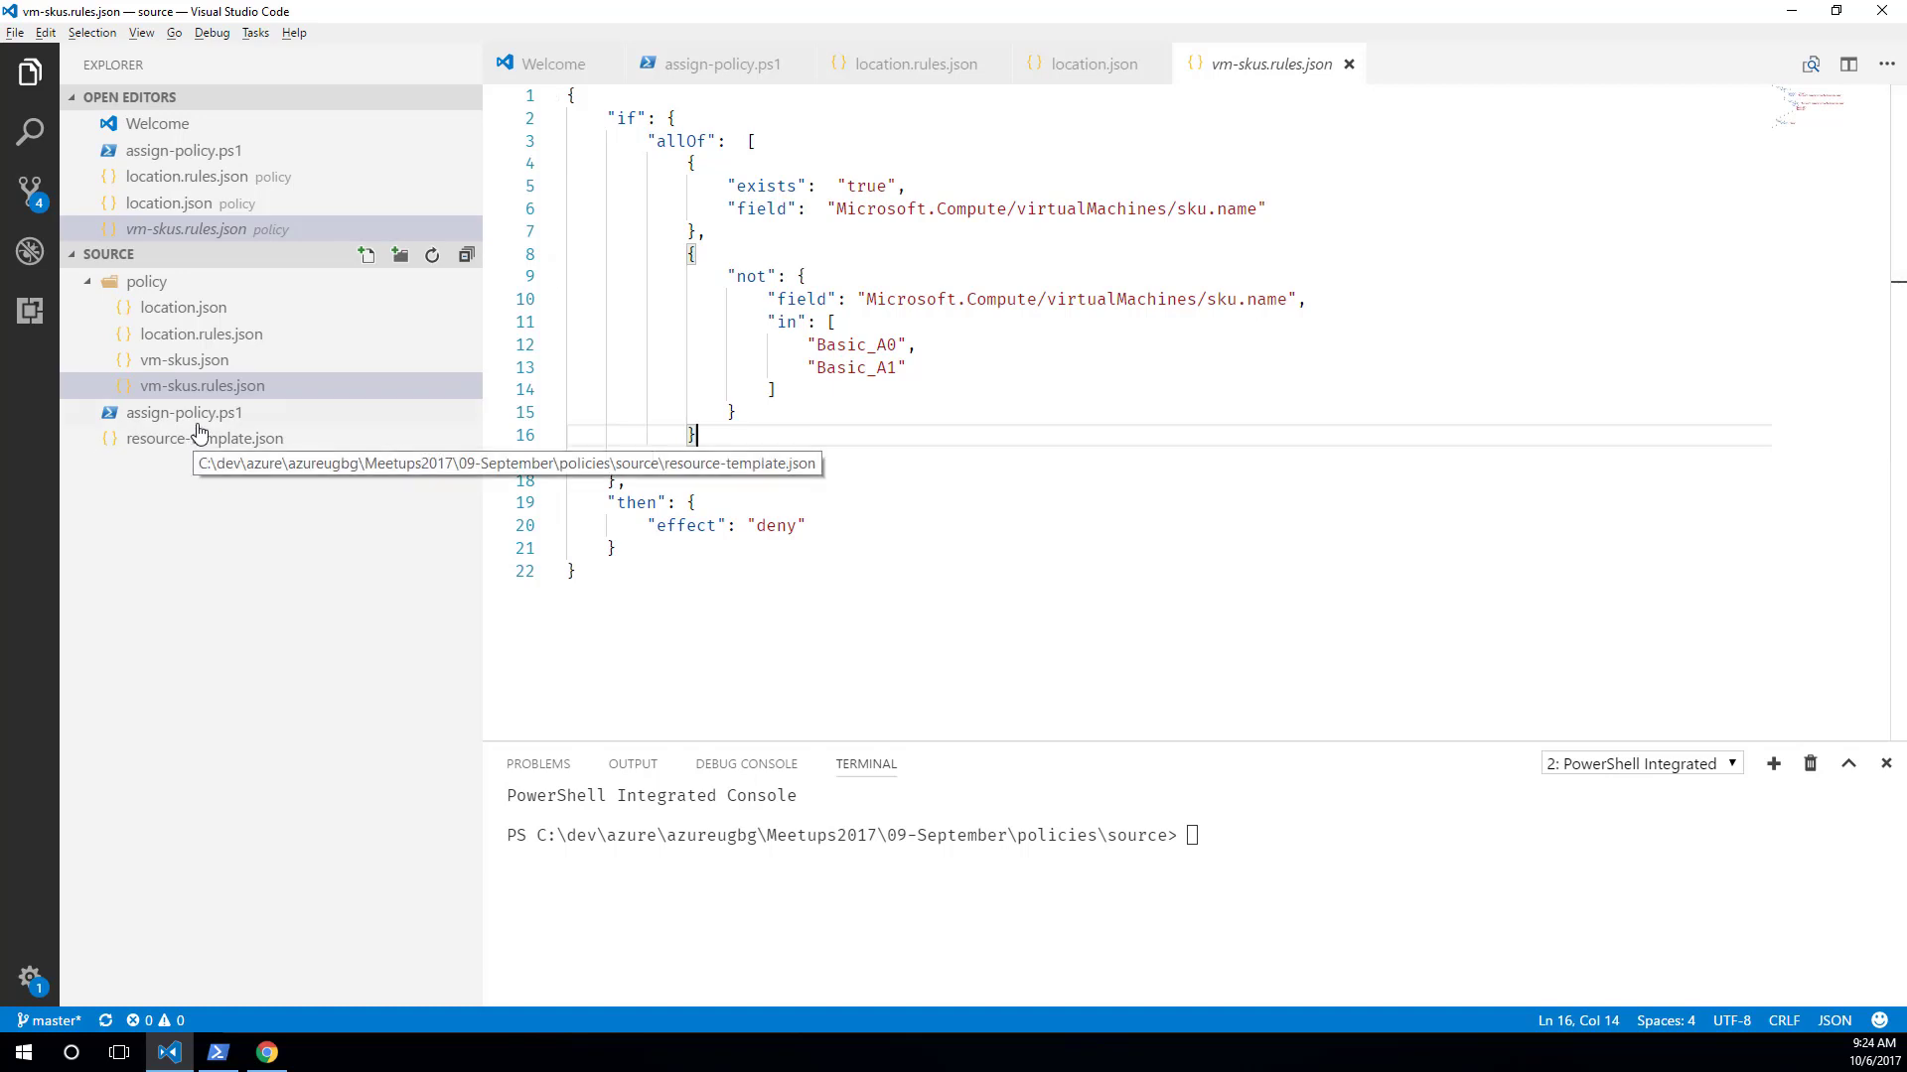
# - Open assign-policy.ps1 and examine its policy definition, rules file path, resource group lookup and policy assignment commands
pyautogui.hotkey('ctrl', 'shift', 'e')
pyautogui.click(197, 423)
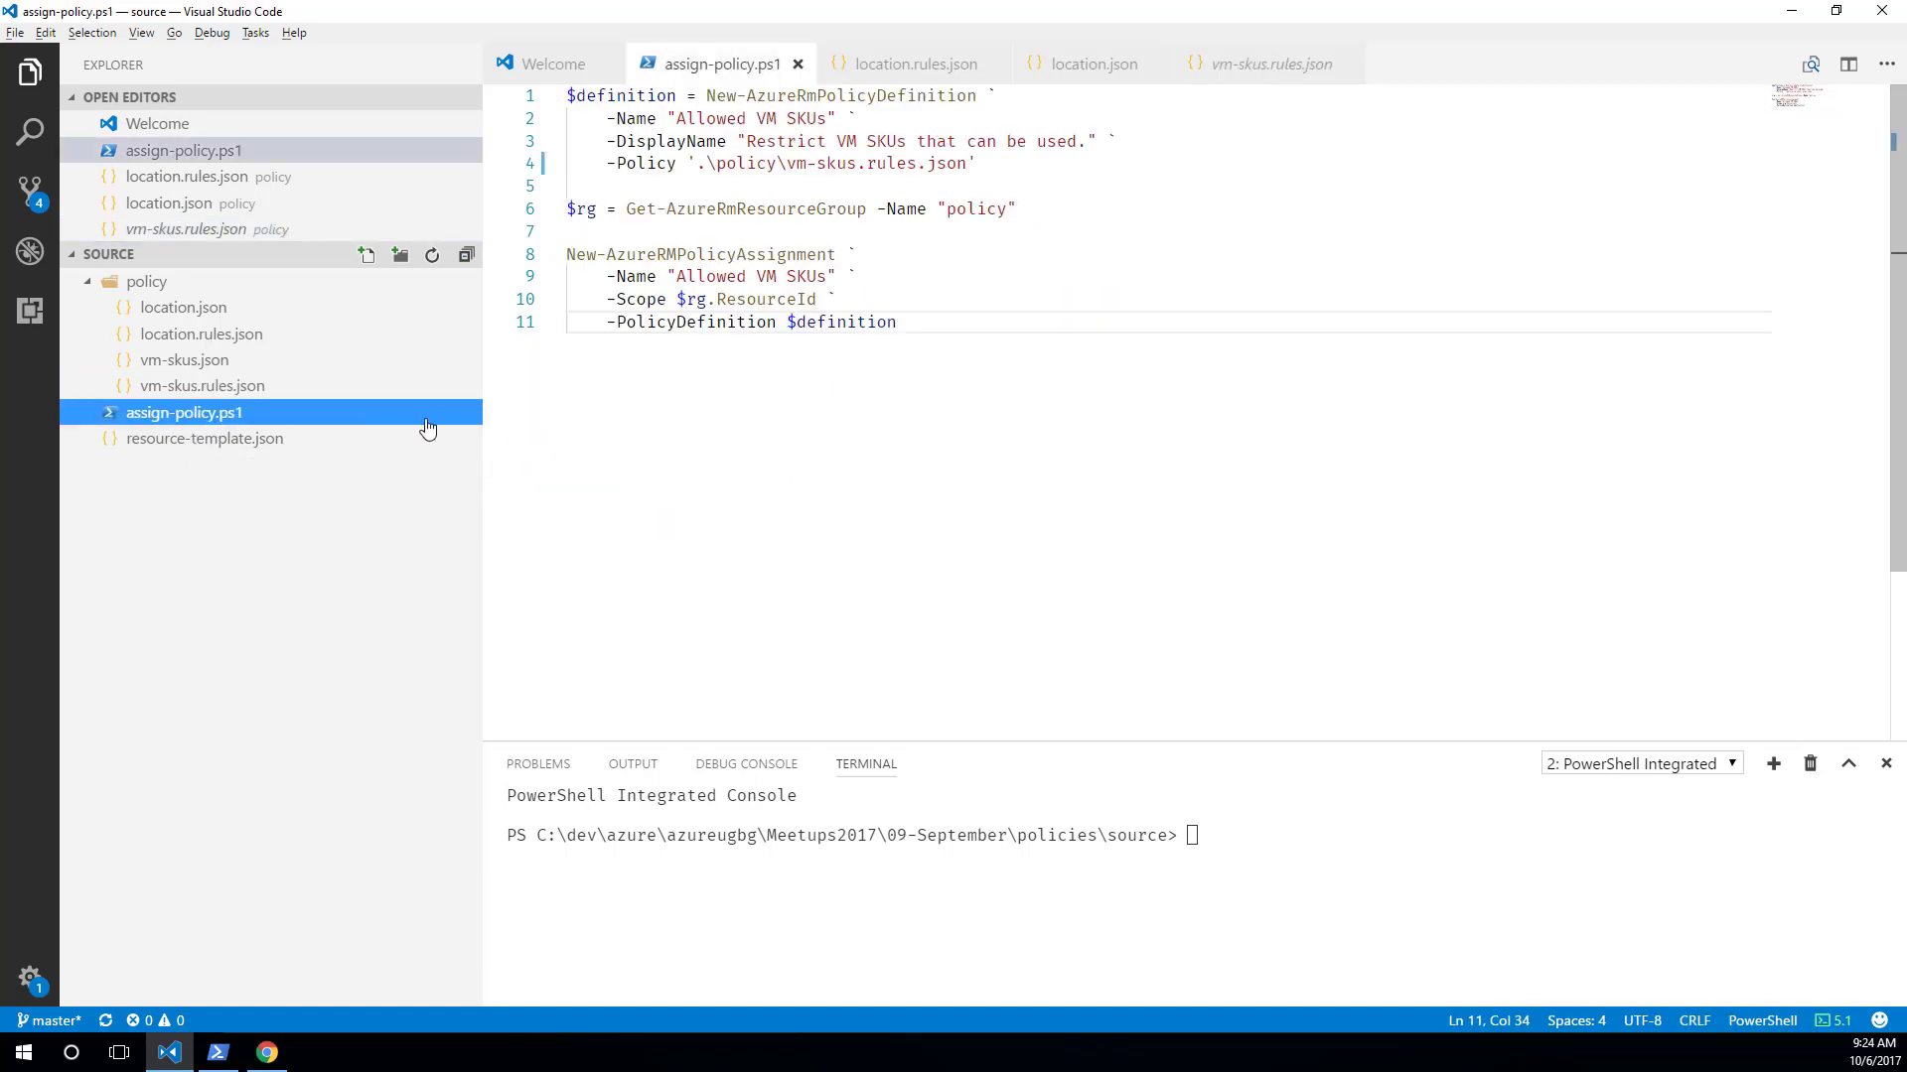
pyautogui.click(569, 101)
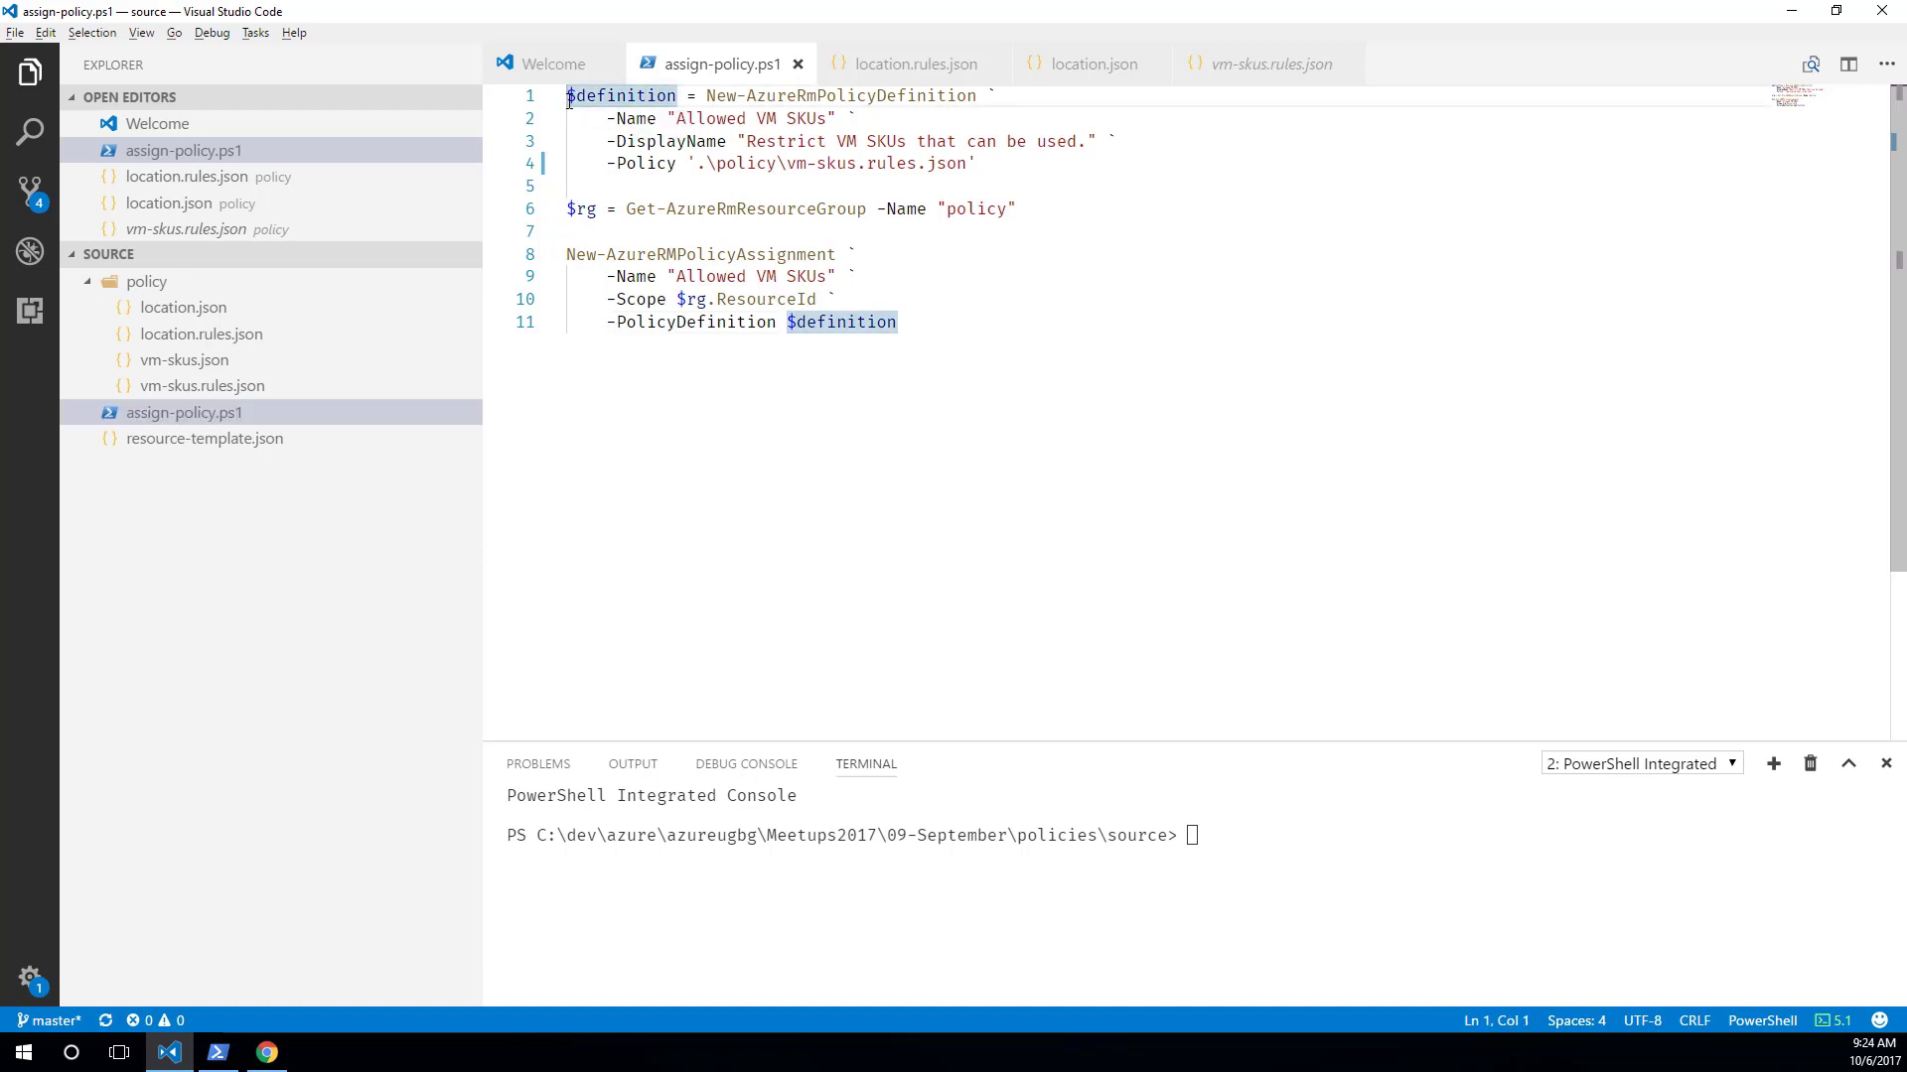
pyautogui.moveTo(585, 103); pyautogui.dragTo(1126, 157)
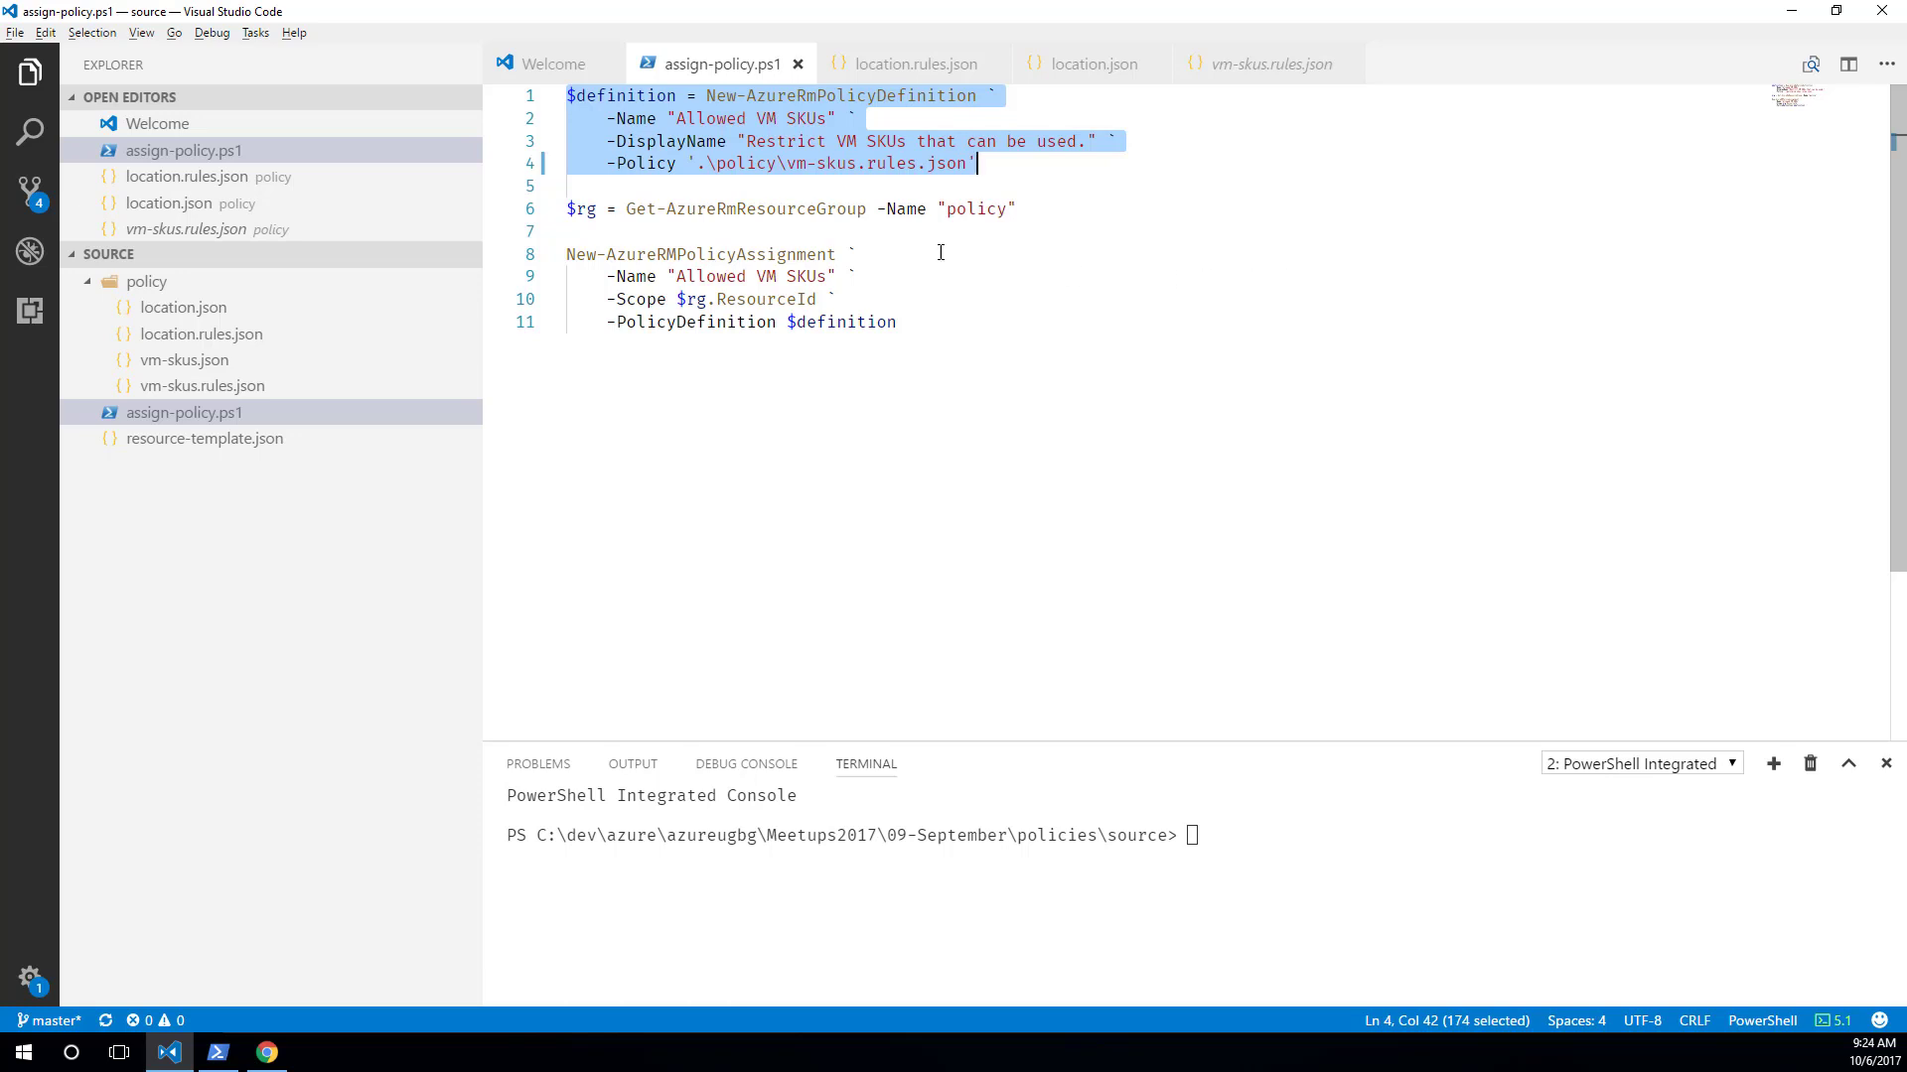
pyautogui.click(759, 180)
pyautogui.moveTo(715, 163); pyautogui.dragTo(967, 164)
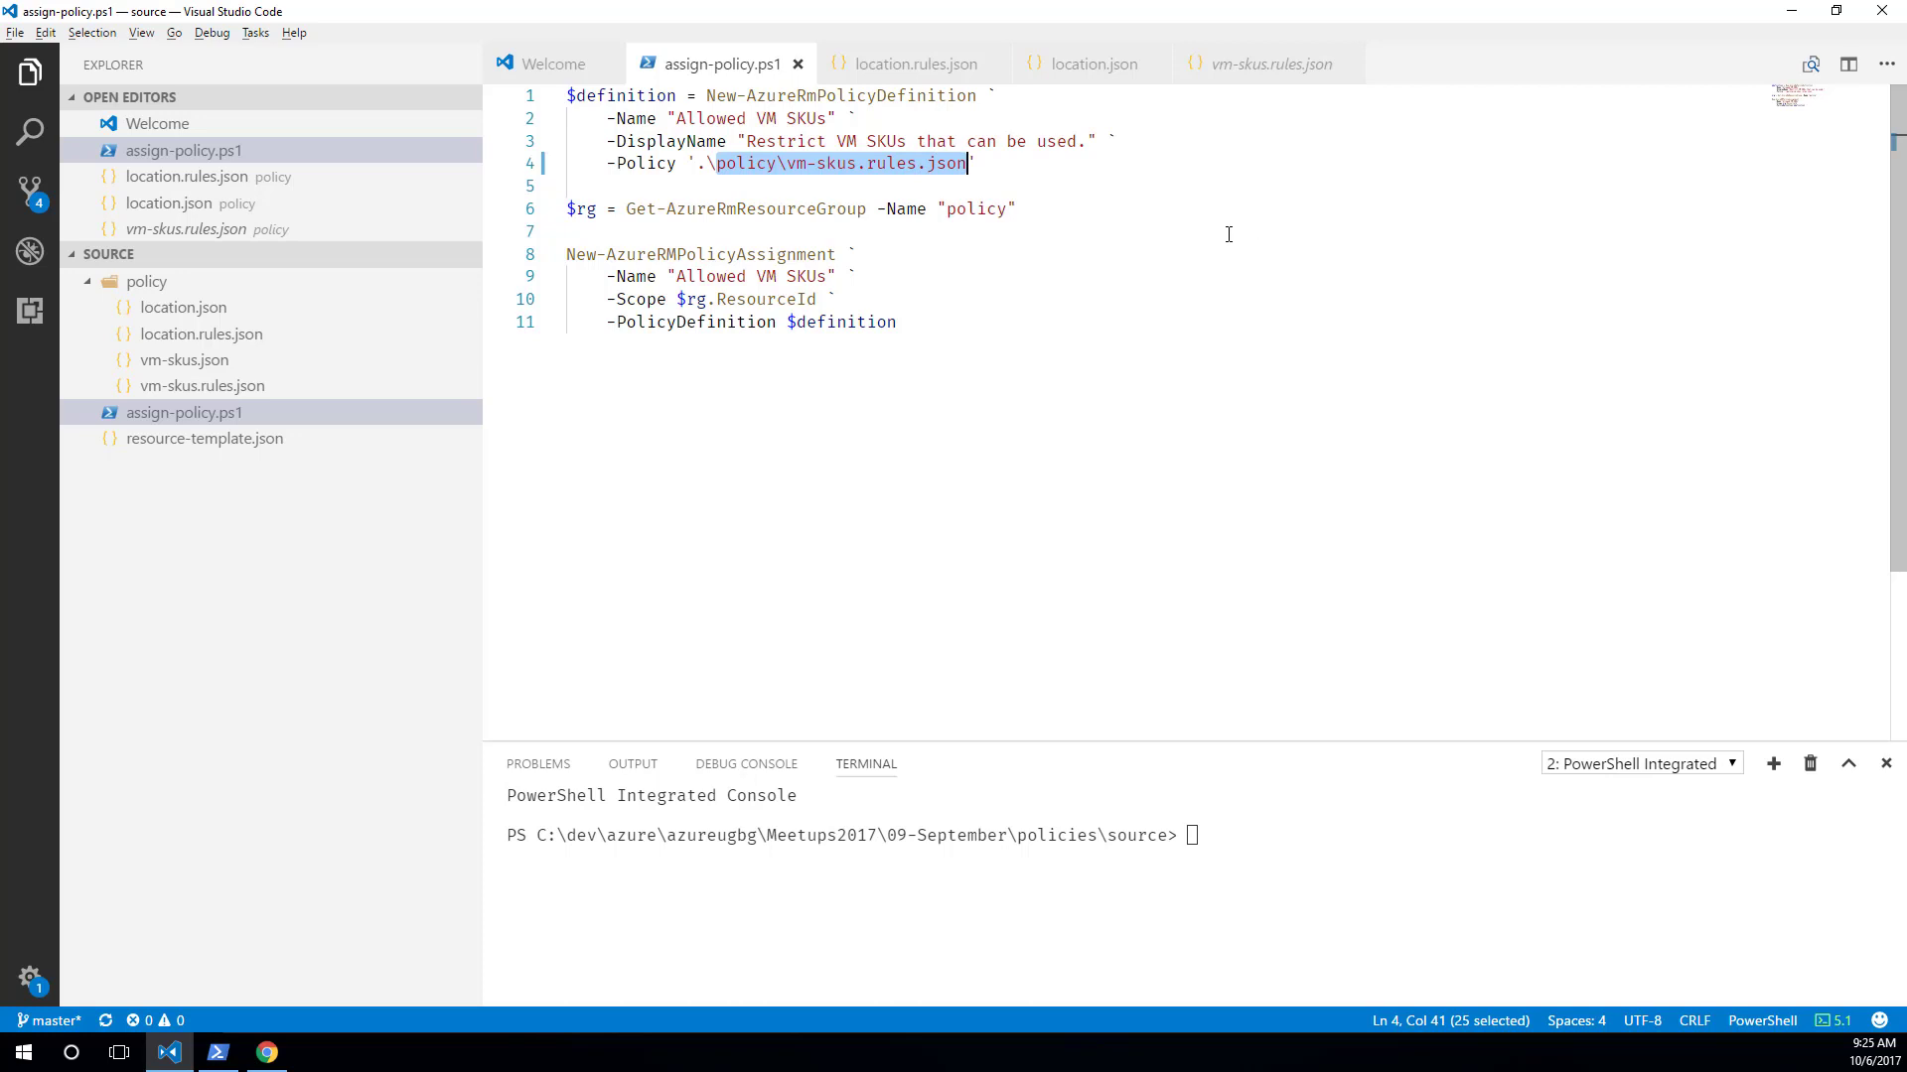
pyautogui.moveTo(1056, 209); pyautogui.dragTo(511, 212)
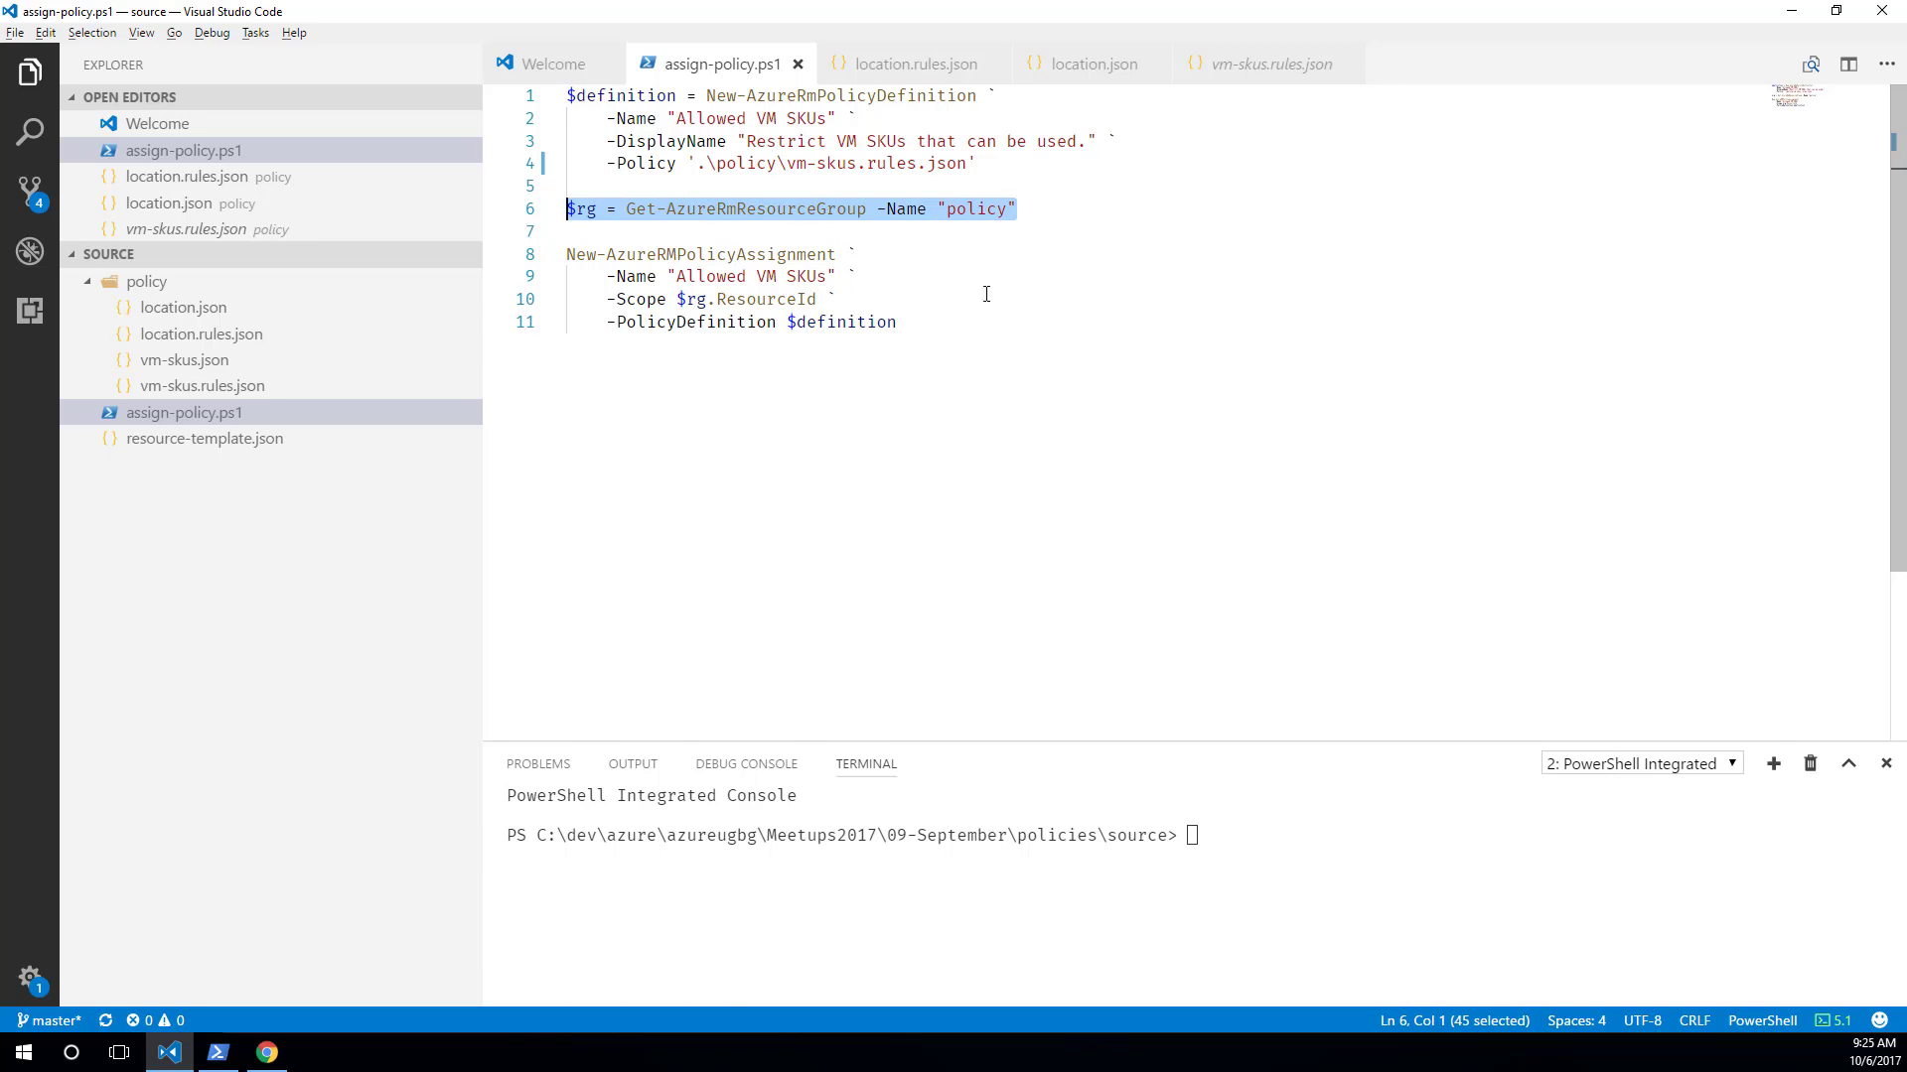
pyautogui.moveTo(953, 320); pyautogui.dragTo(564, 254)
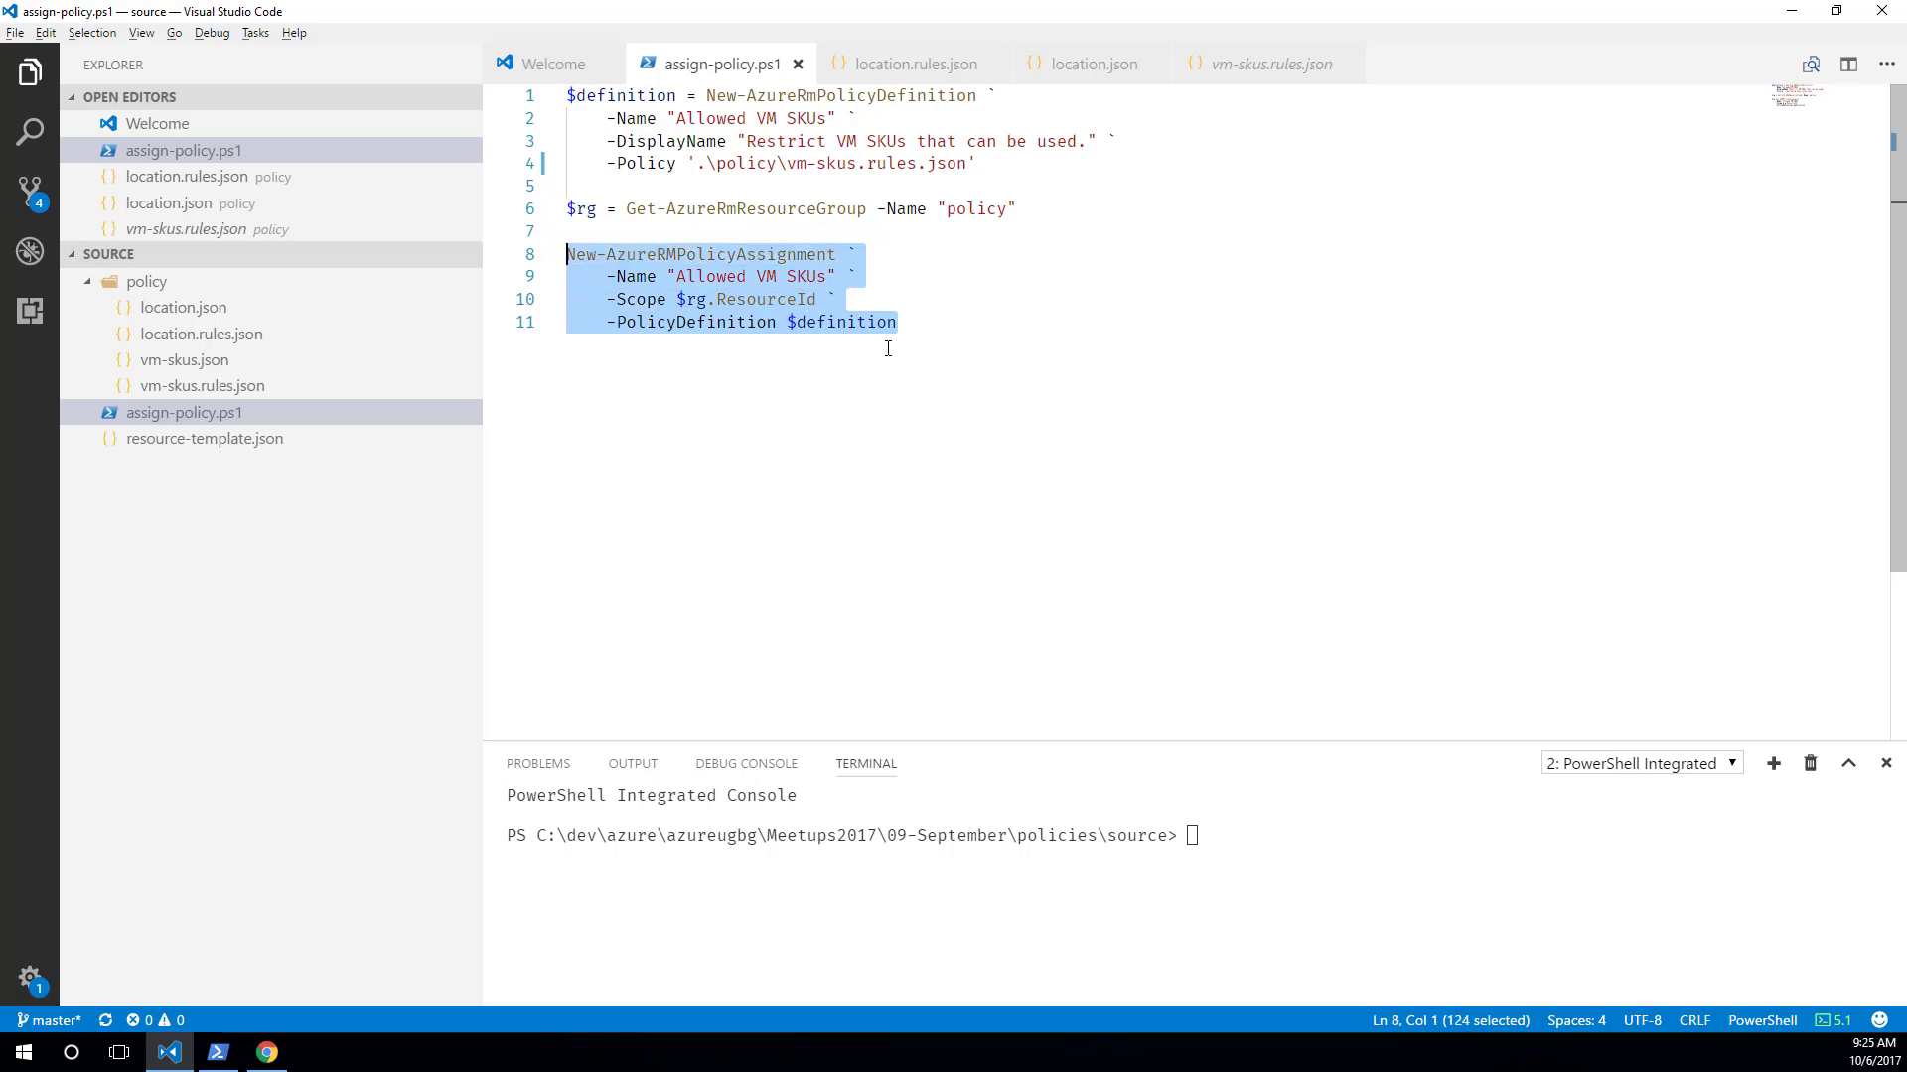
pyautogui.click(1001, 325)
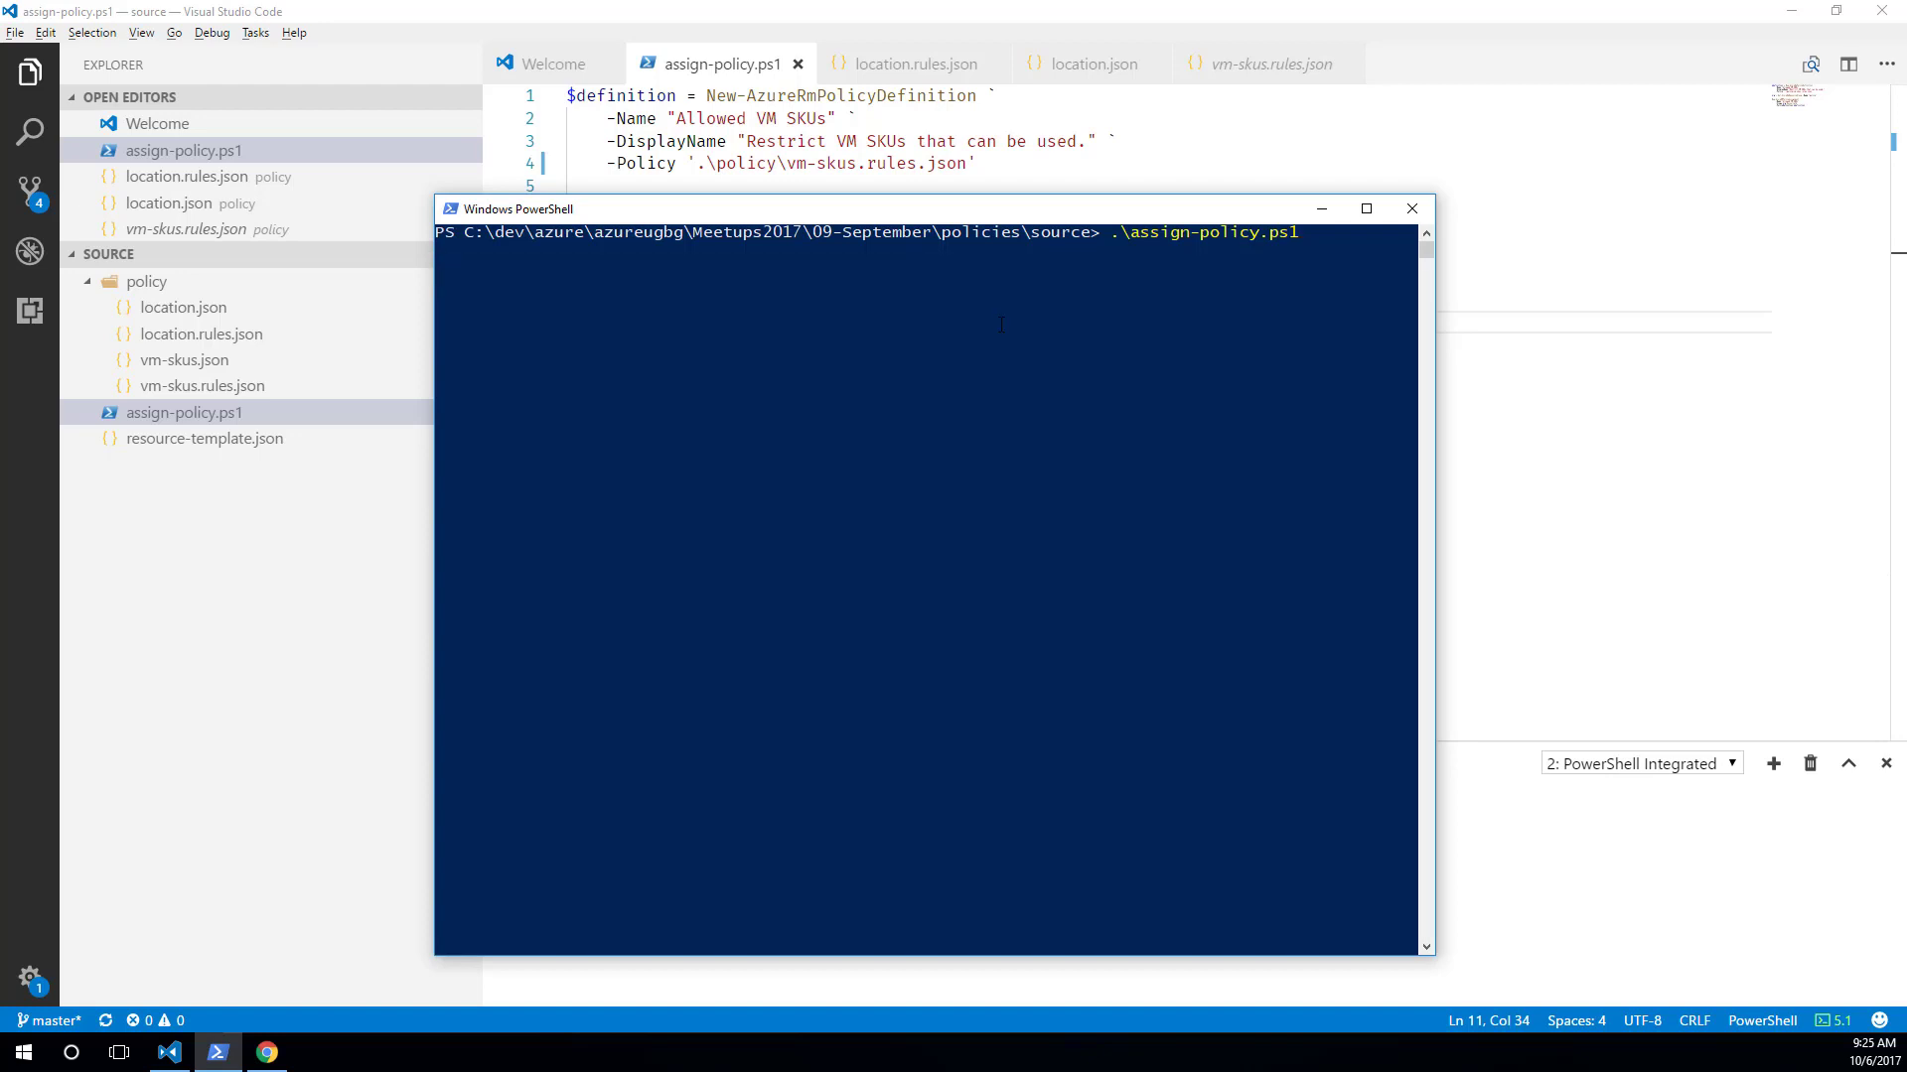
# - Switch to the Azure portal in Chrome, reload the policy assignments and view the details of the listed assignments
pyautogui.click(269, 1057)
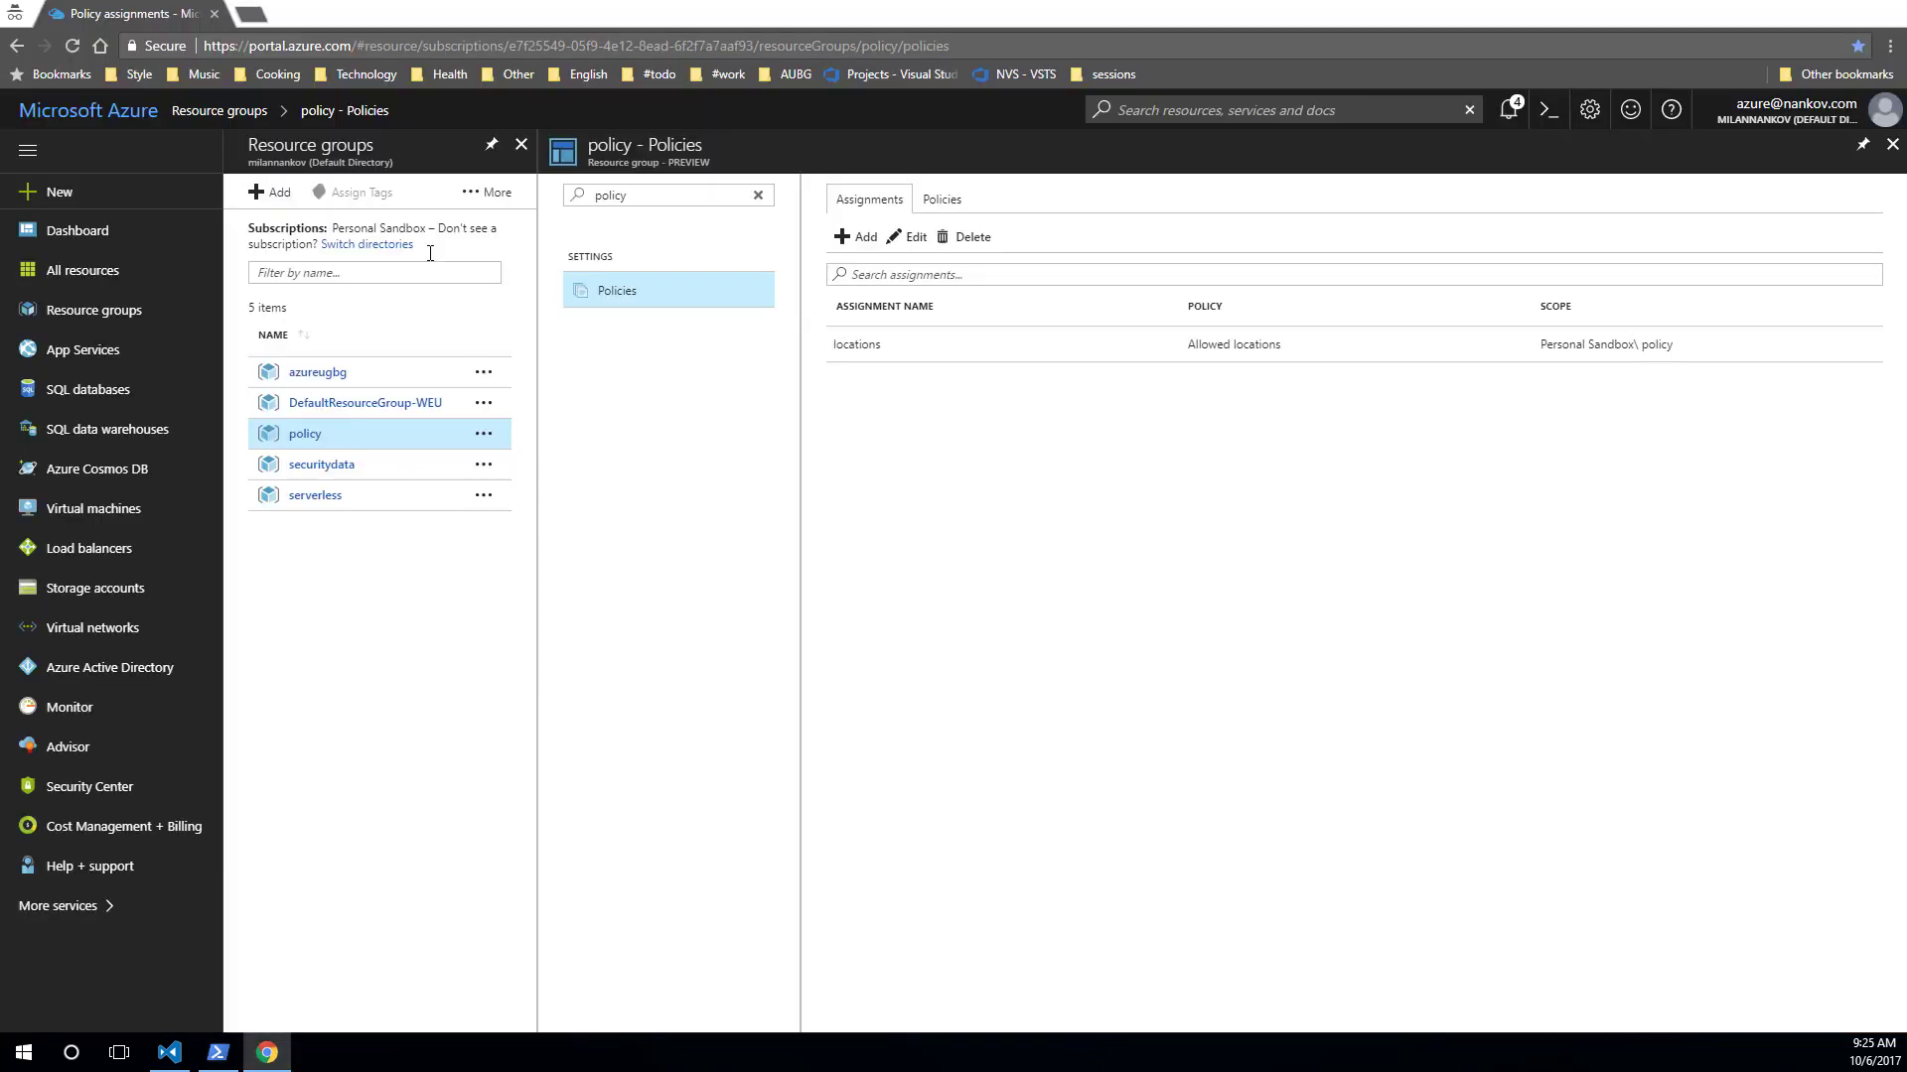
pyautogui.click(80, 50)
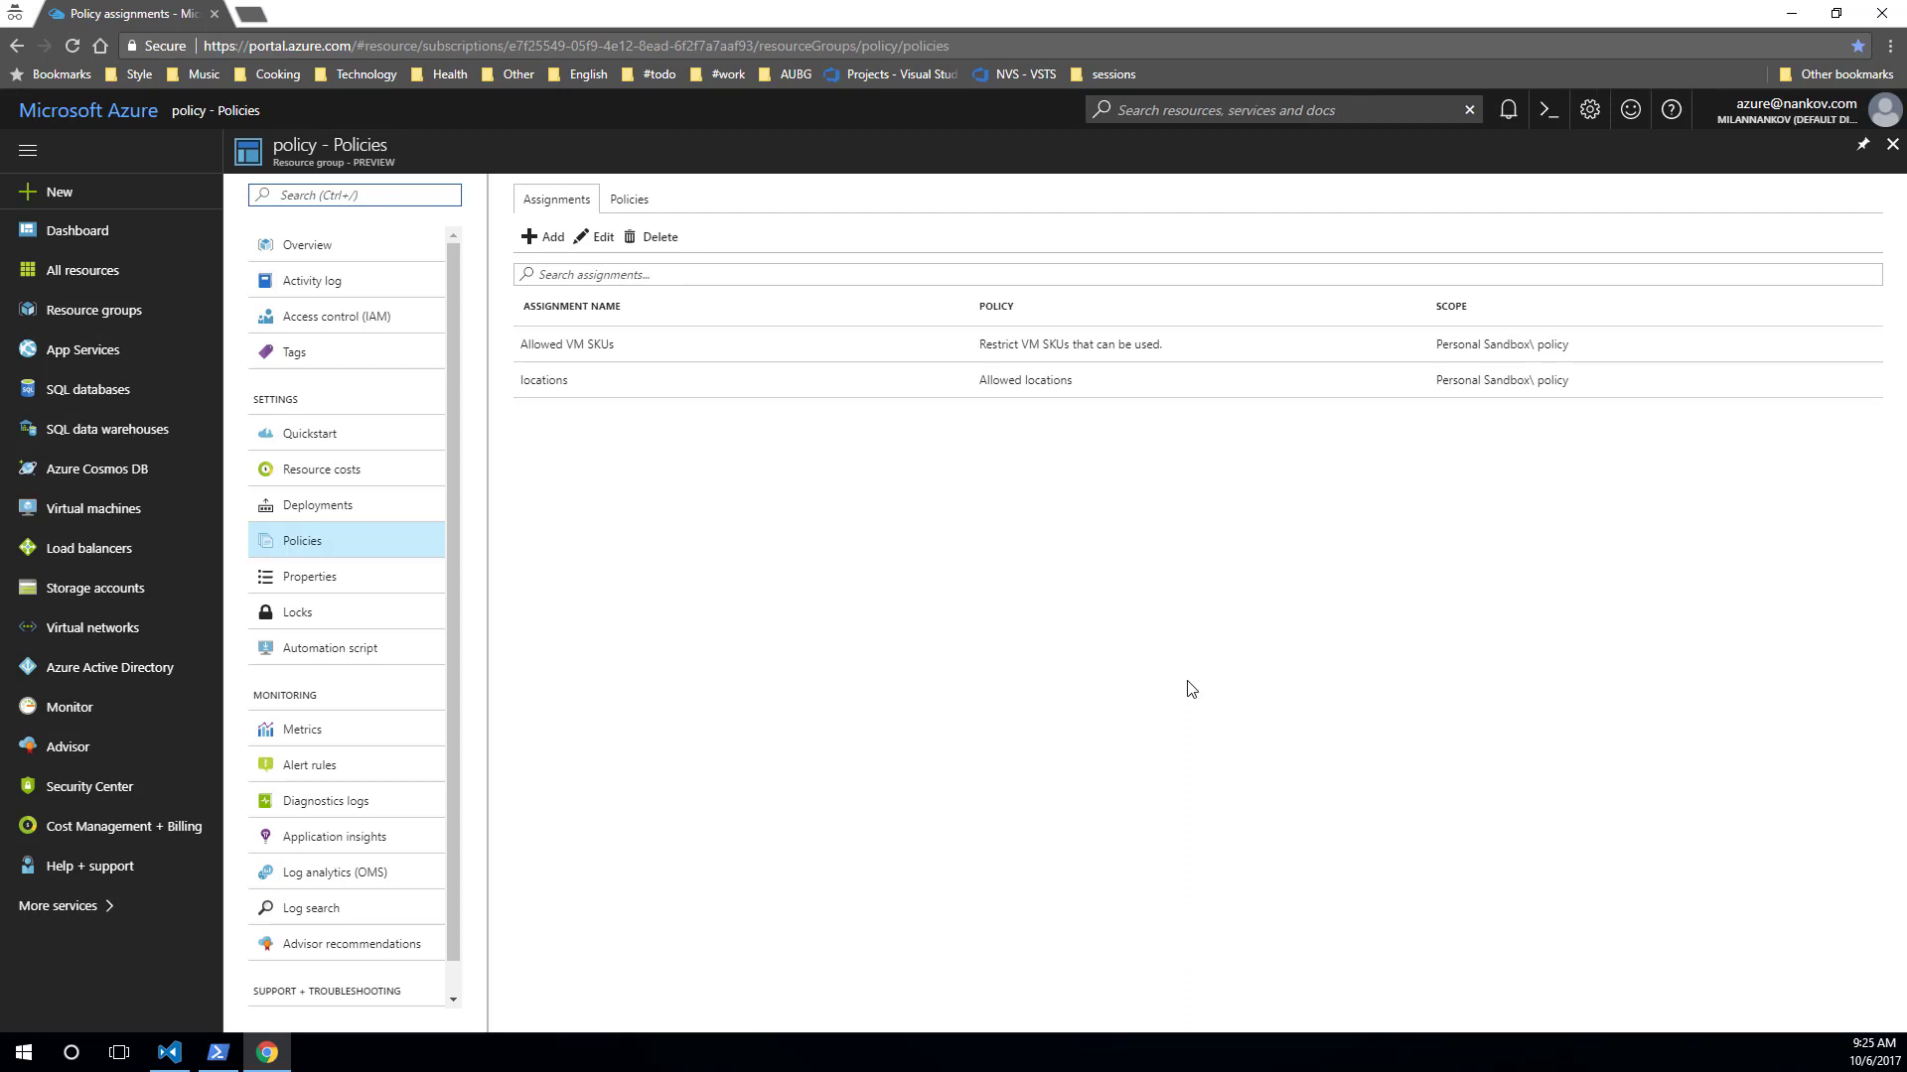
pyautogui.click(646, 394)
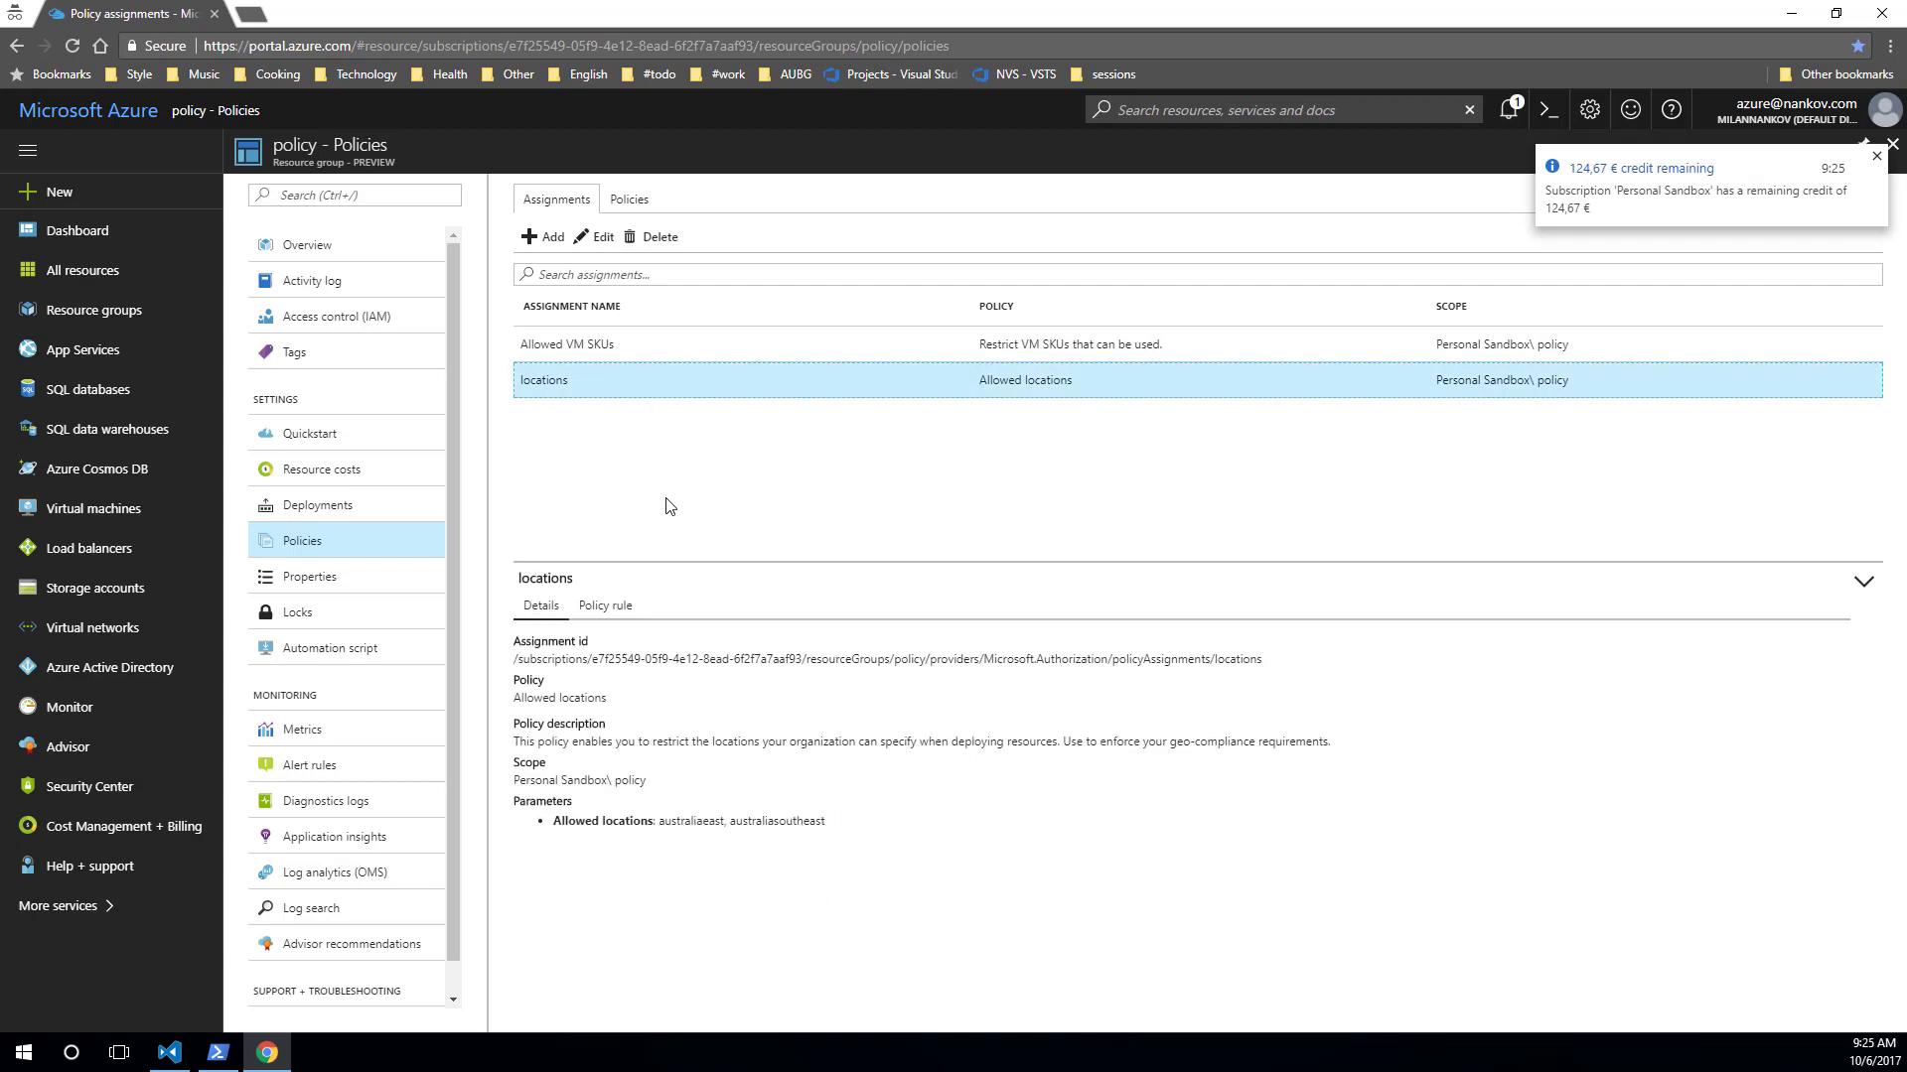
pyautogui.press('Up')
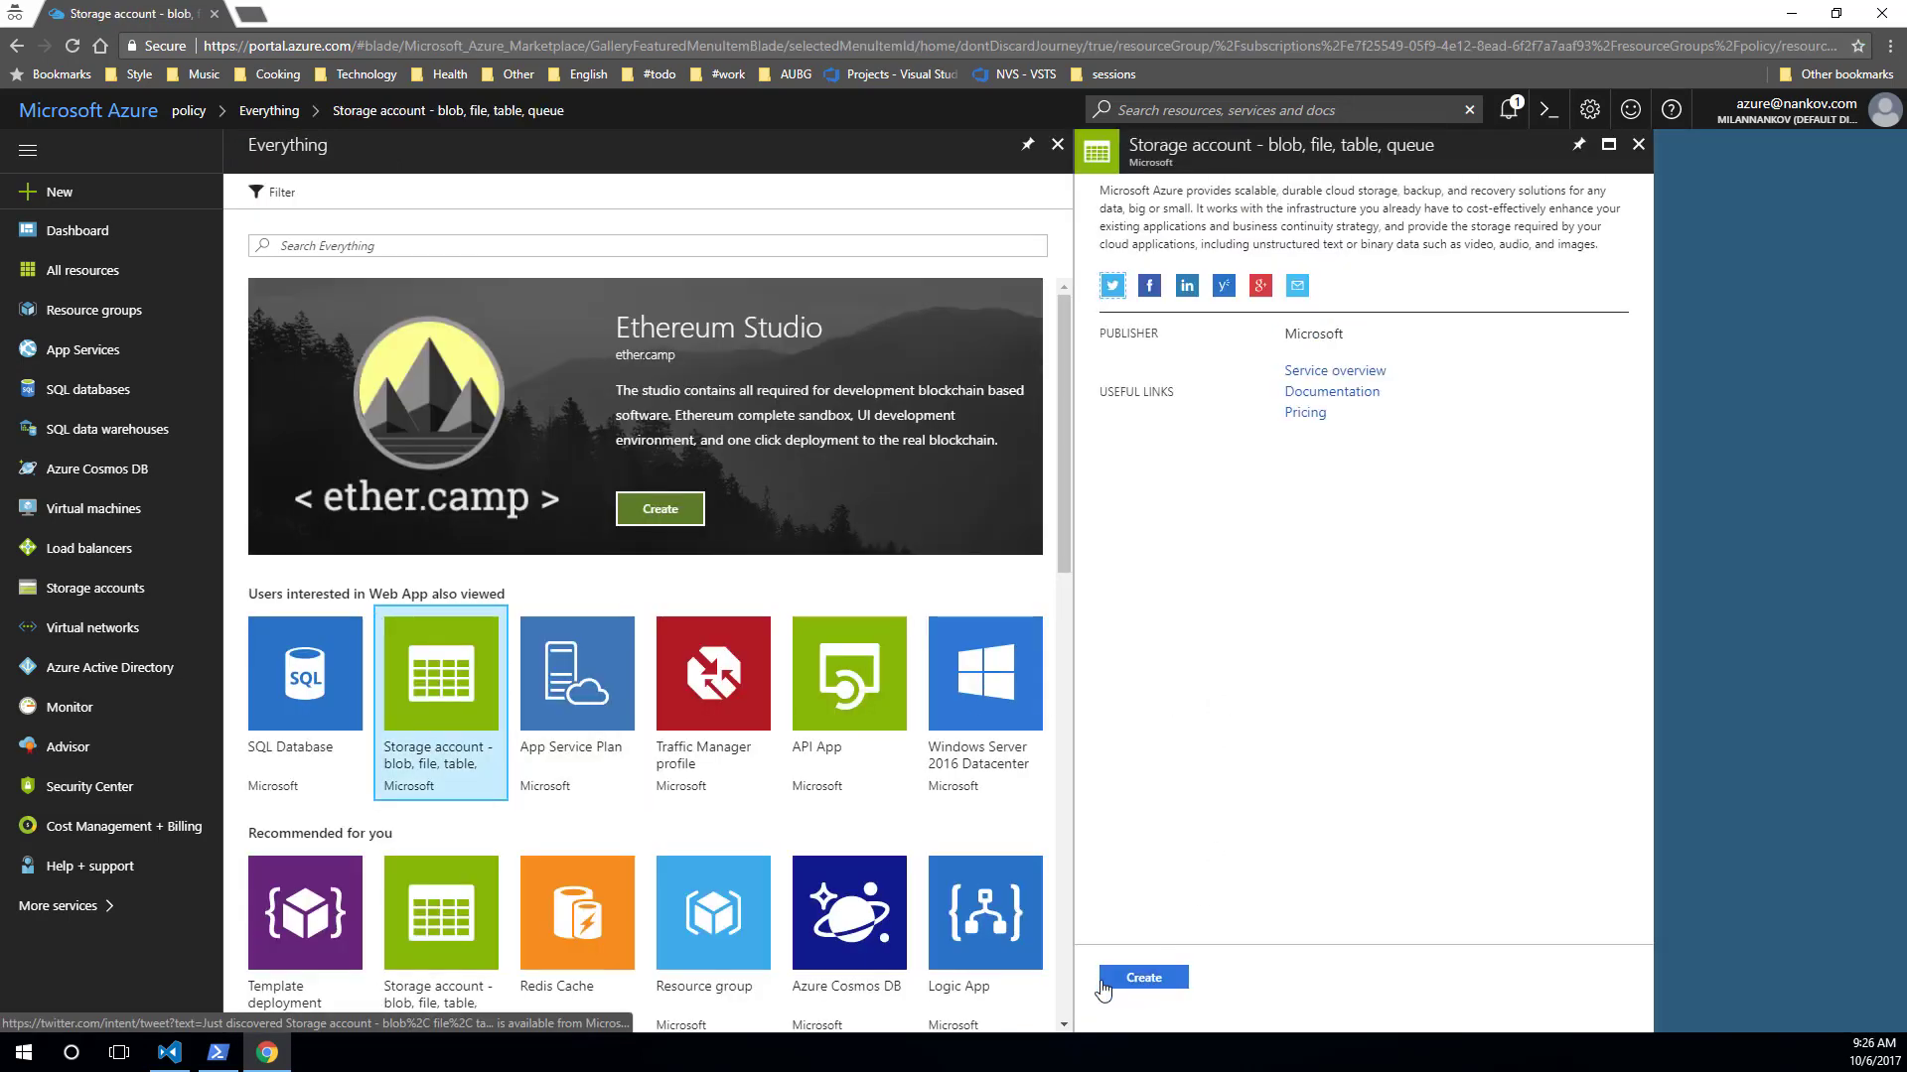
# - Try to create a storage account named "fsfsfsfs3443543" in the existing policy resource group, keeping North Europe as the location
pyautogui.click(1143, 978)
pyautogui.write('fs')
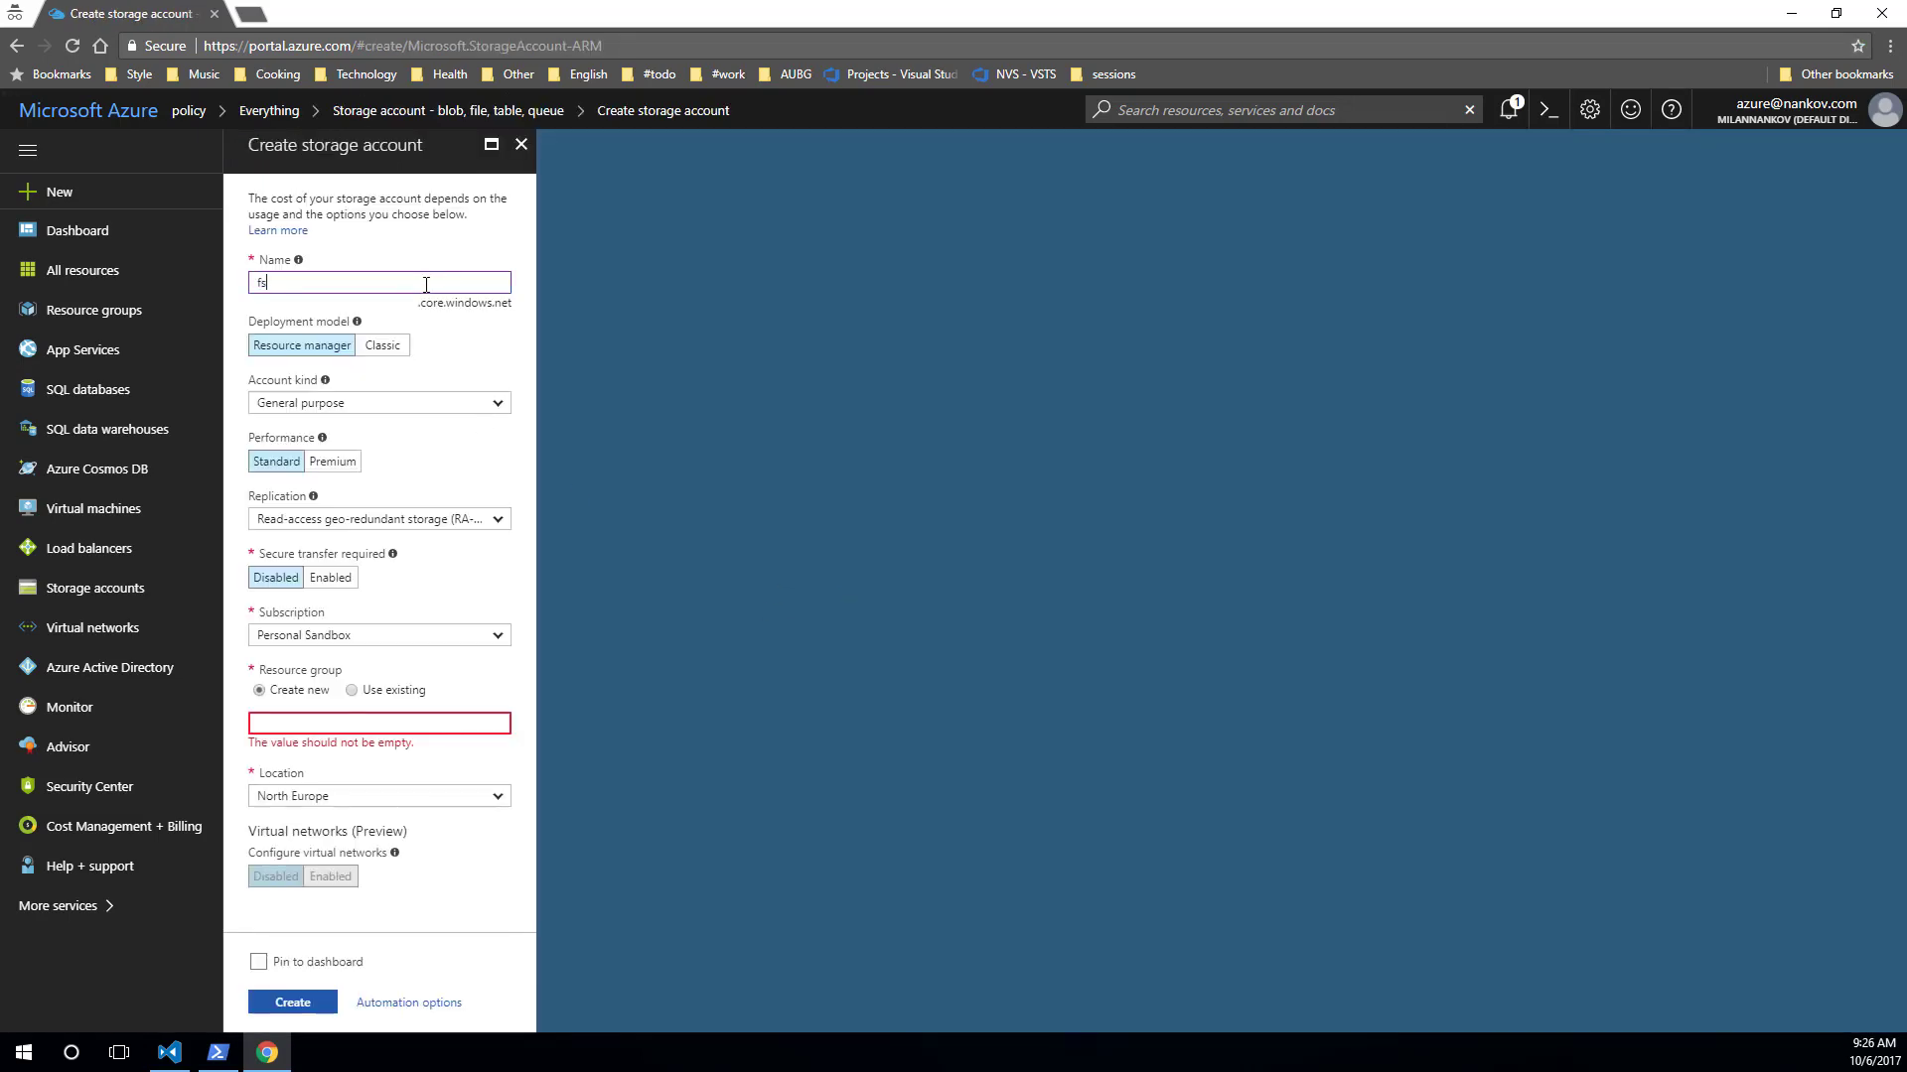
pyautogui.write('fsfsfs3443543')
pyautogui.click(382, 691)
pyautogui.click(381, 725)
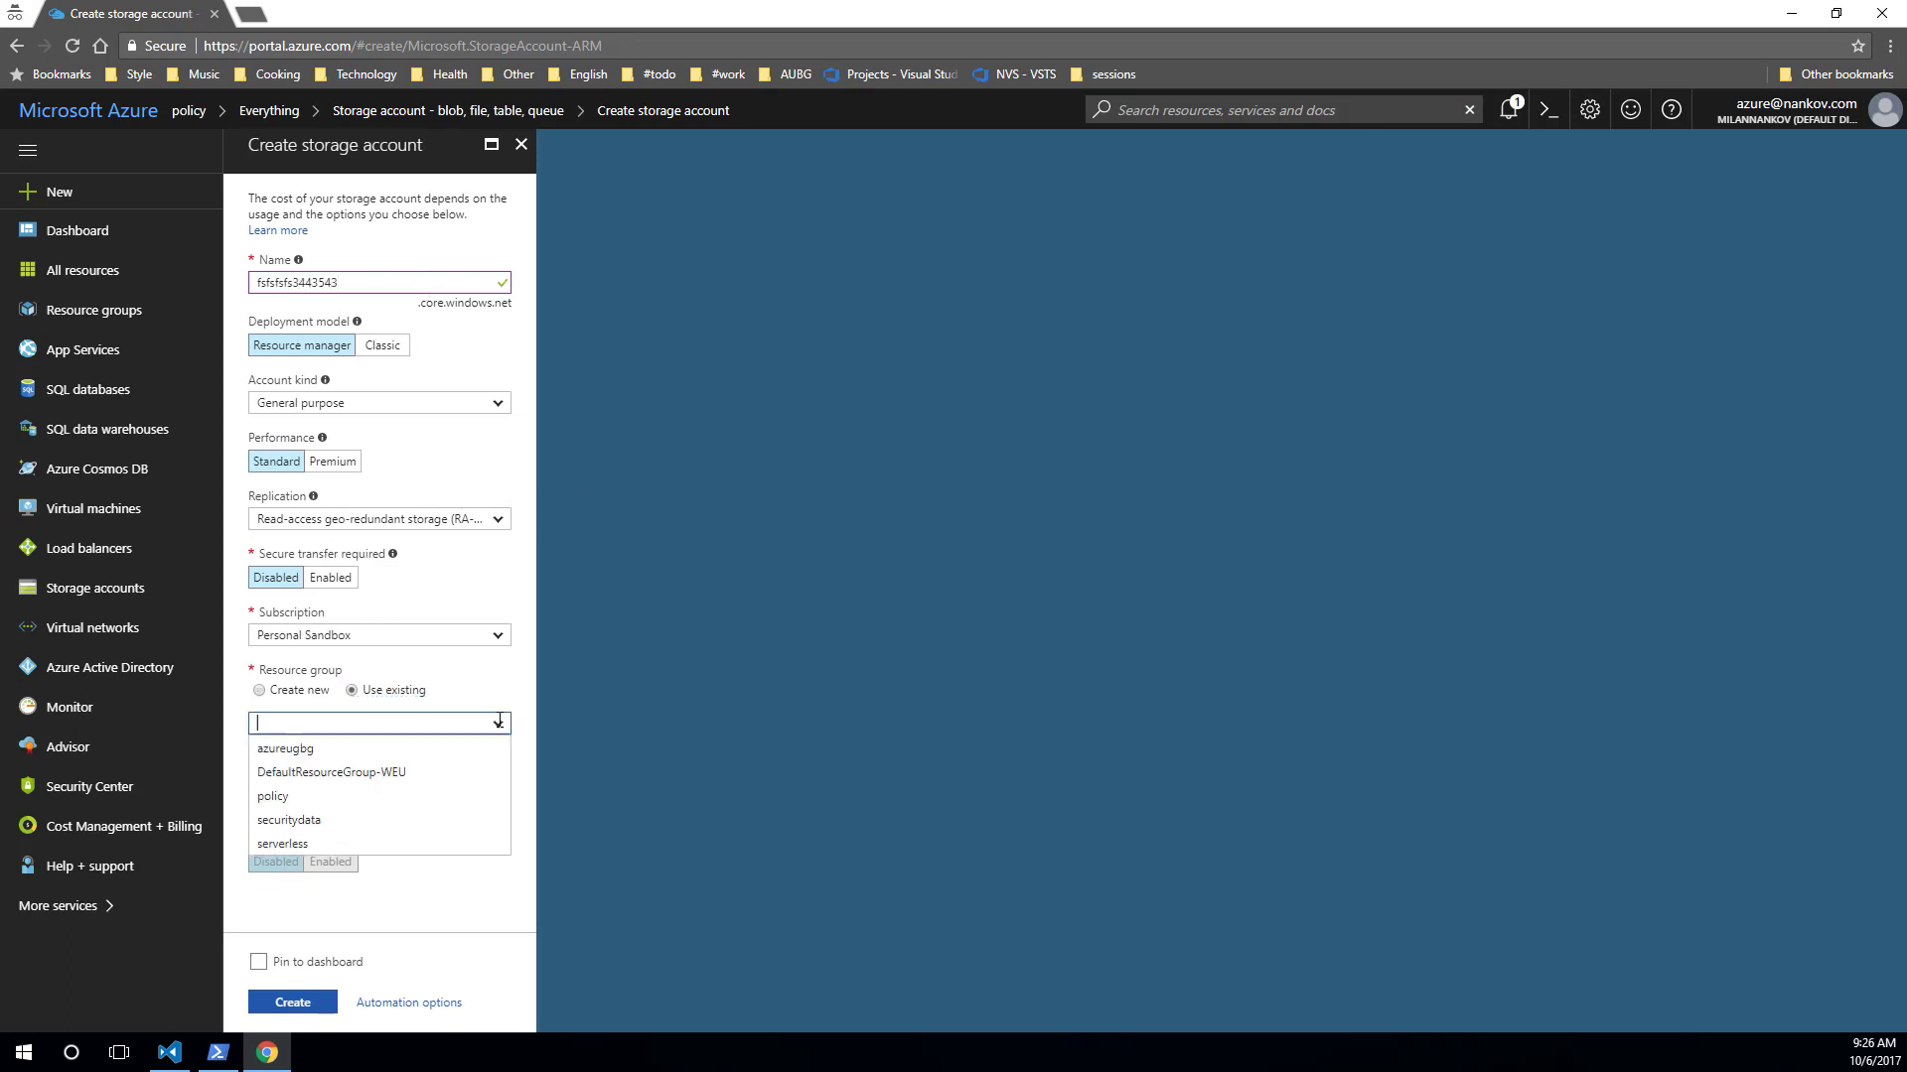
pyautogui.click(361, 797)
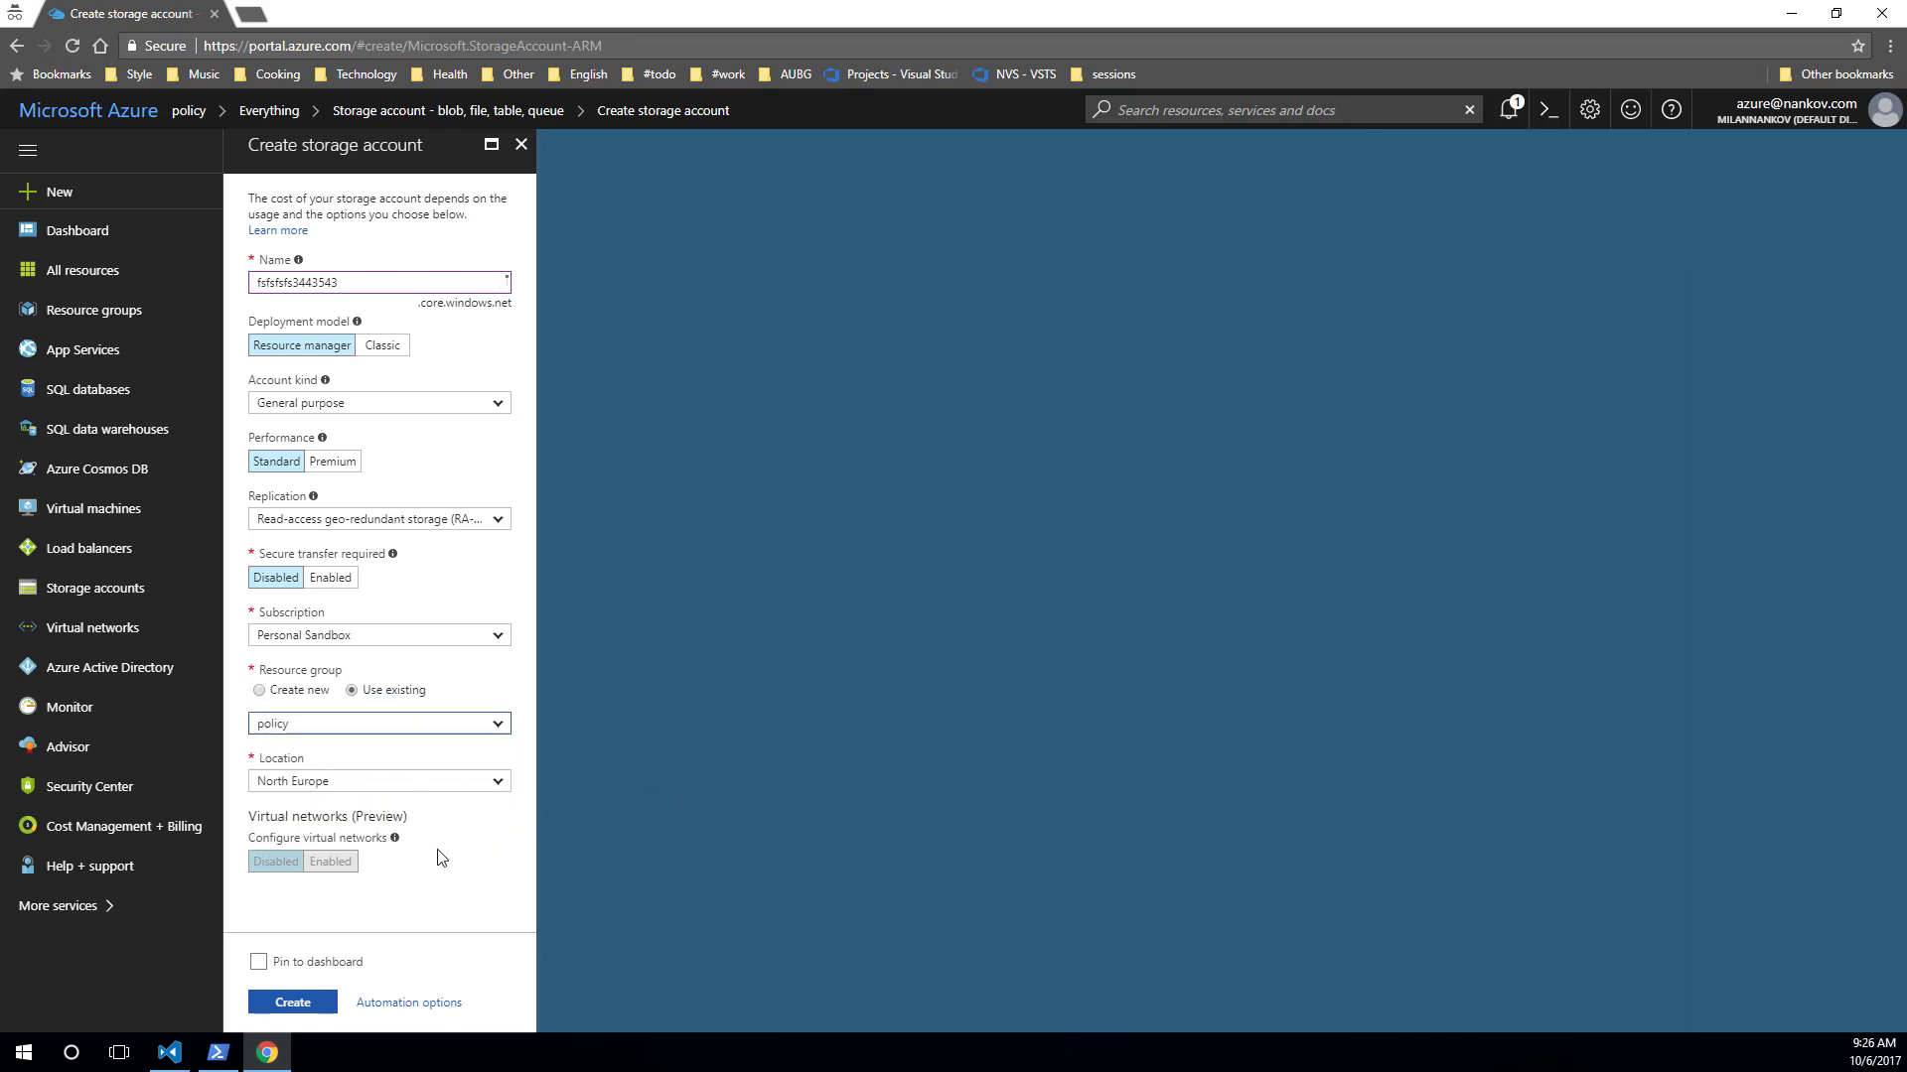
pyautogui.click(300, 1000)
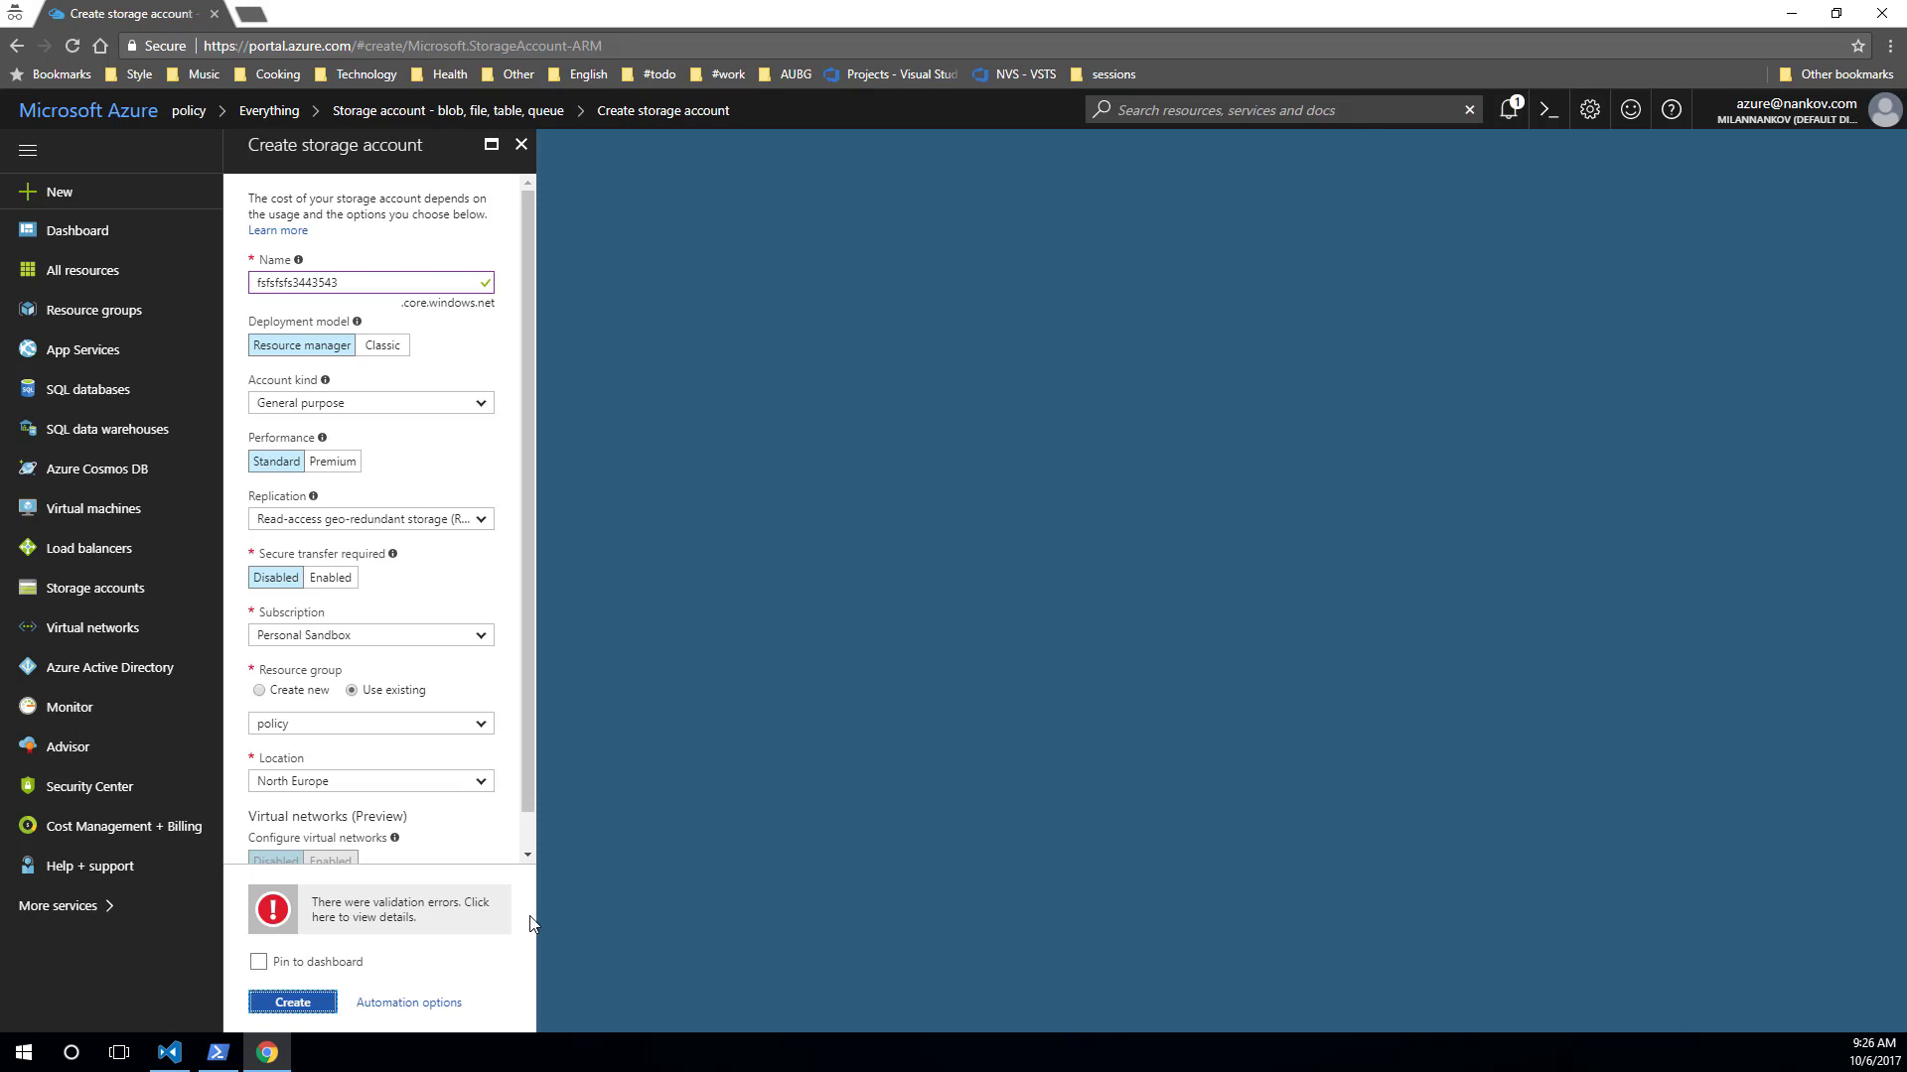
# - Open the validation error details for the storage account and read the full error text
pyautogui.click(502, 913)
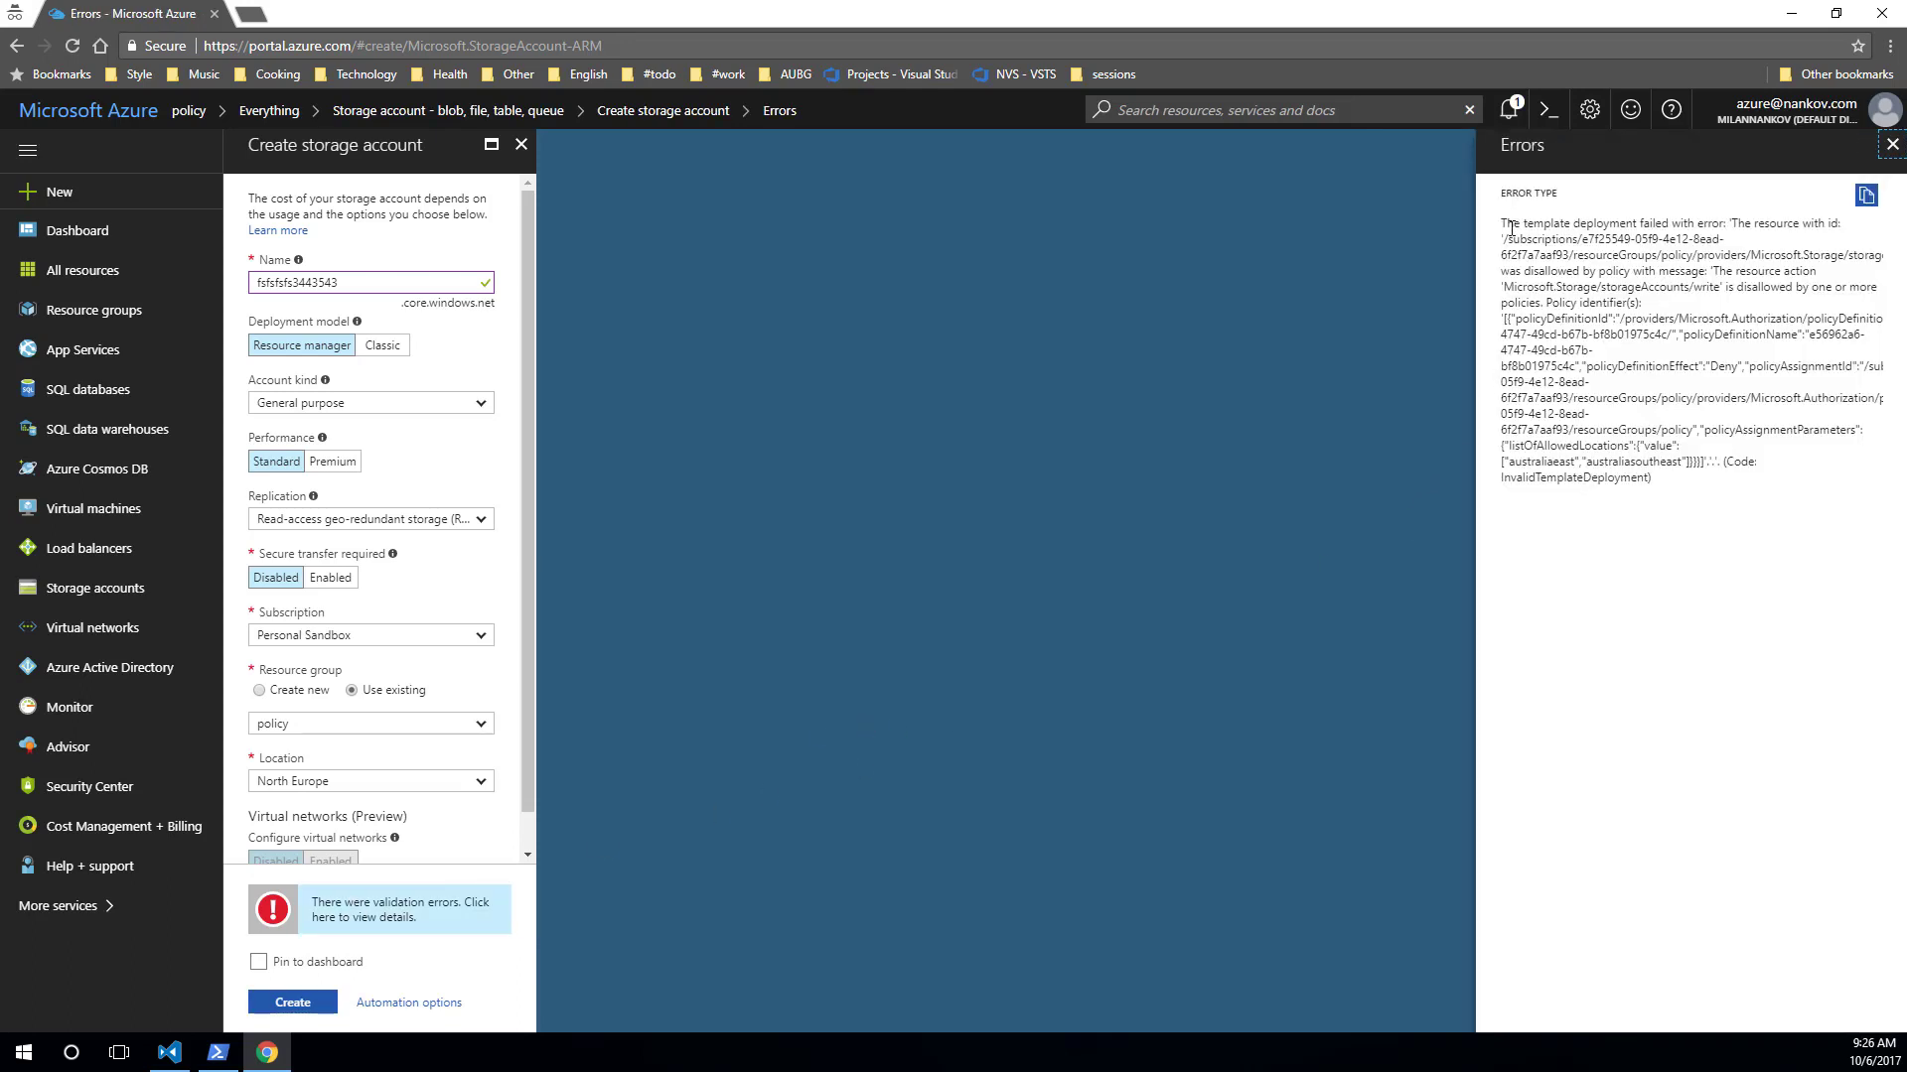
pyautogui.moveTo(1500, 222); pyautogui.dragTo(1763, 467)
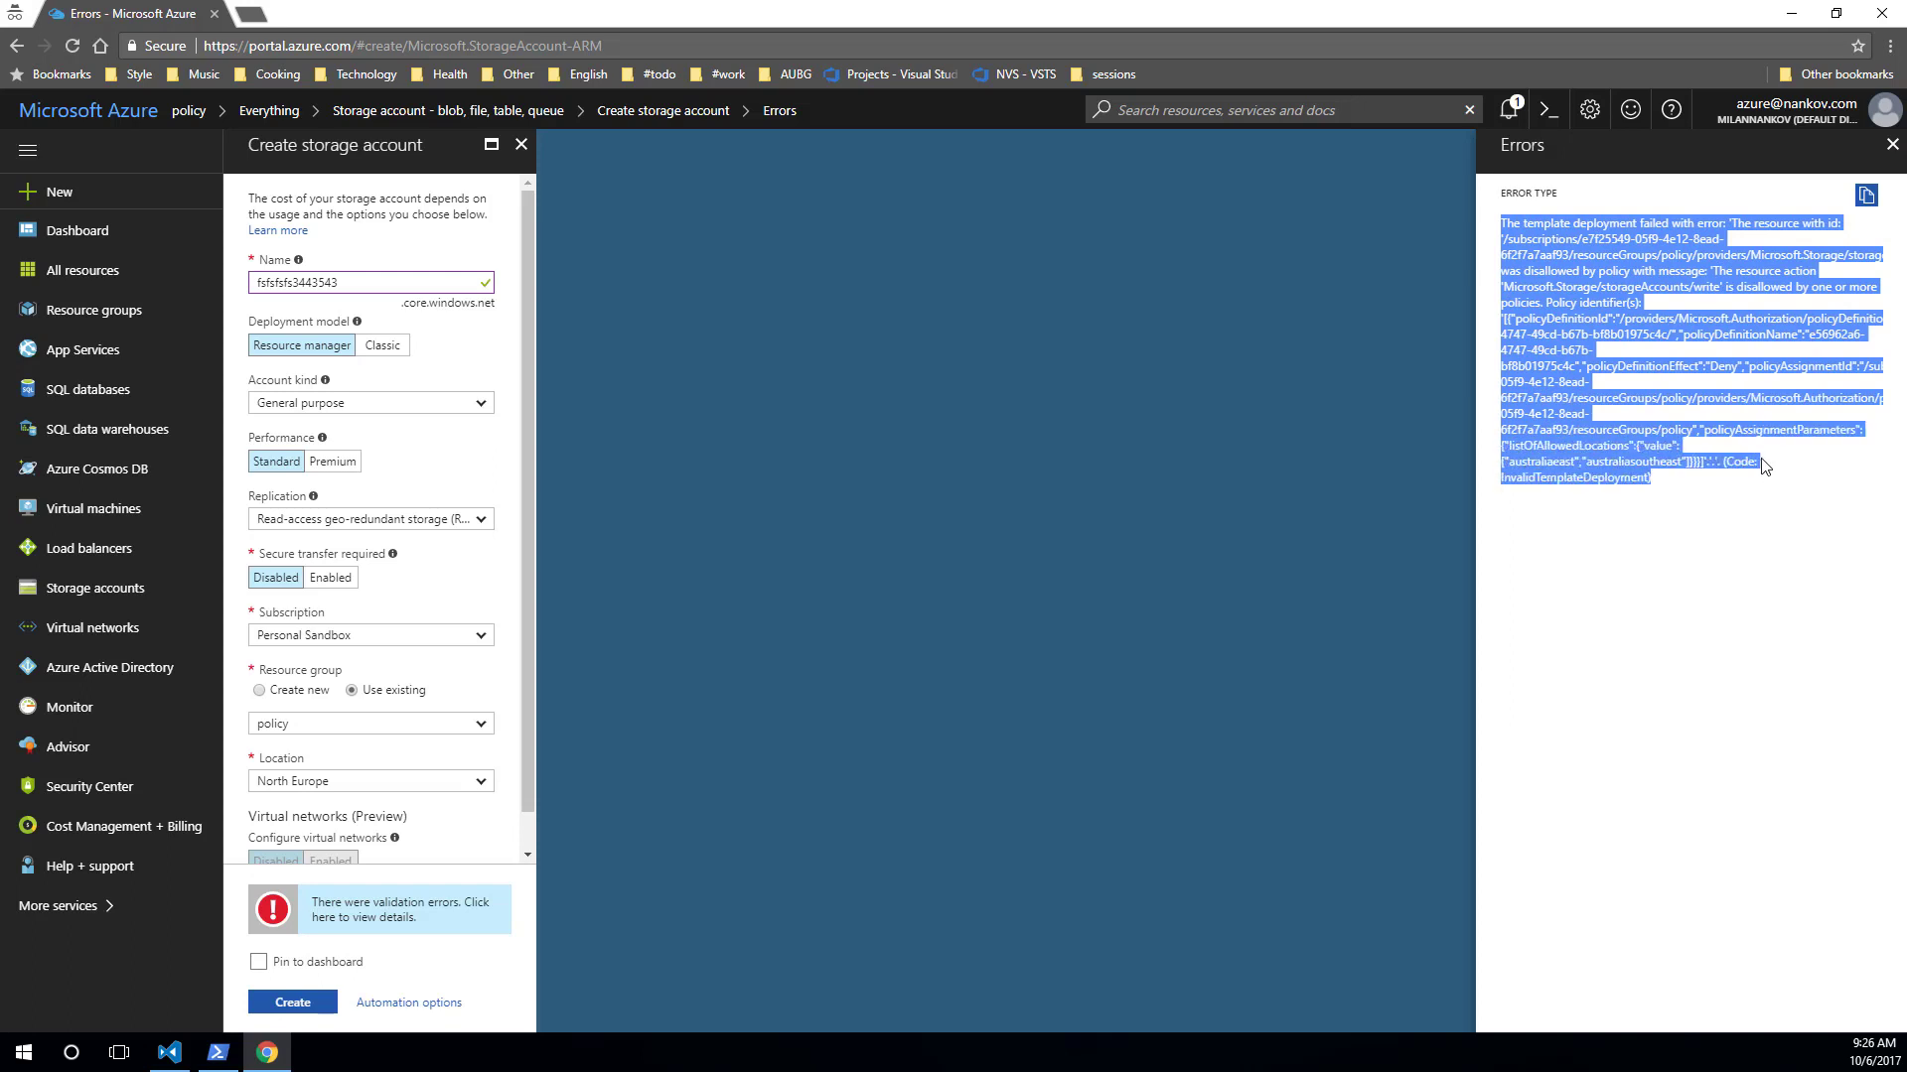
pyautogui.click(1694, 413)
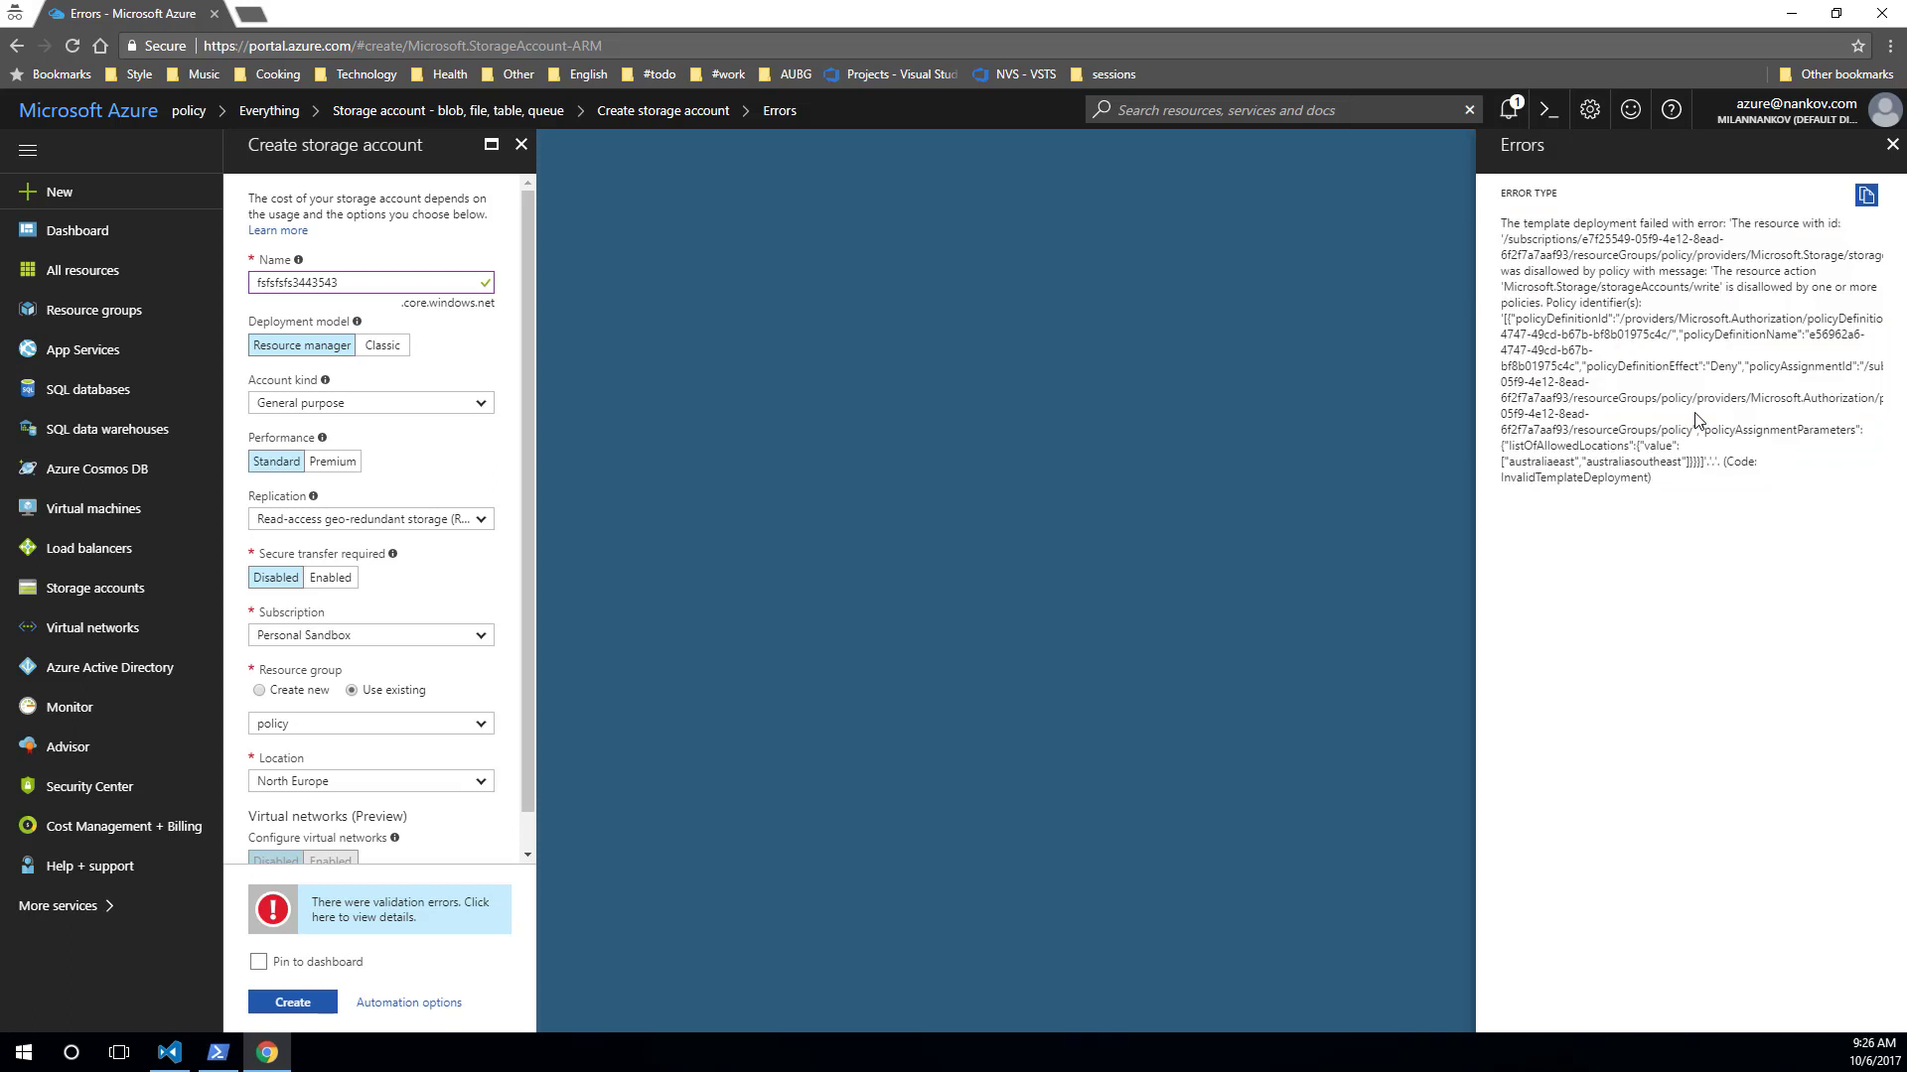